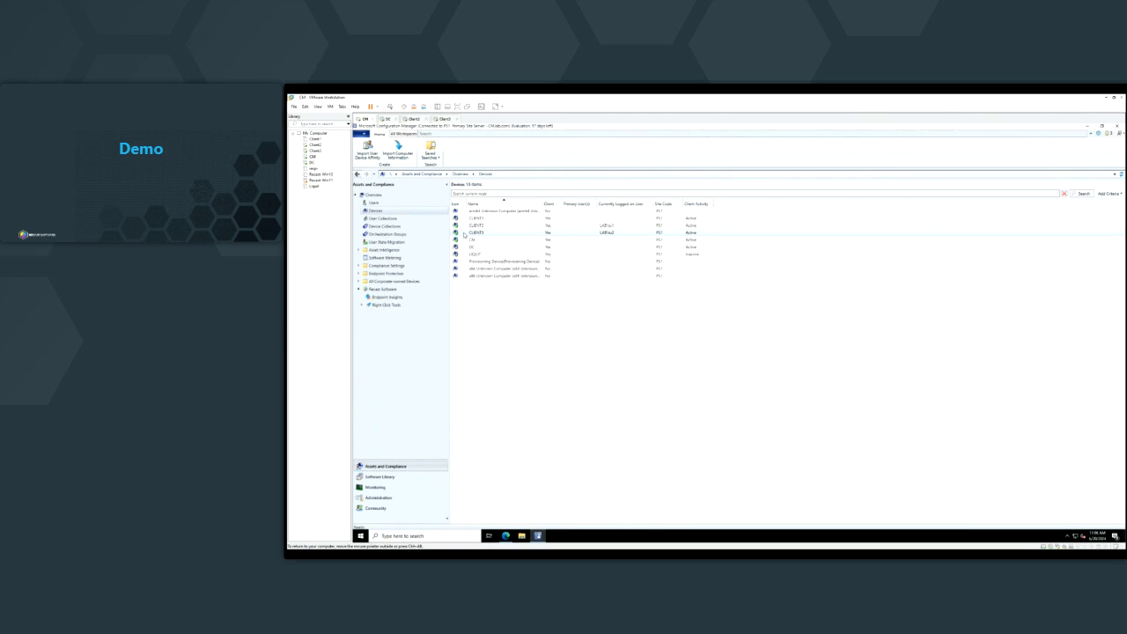
View the CLIENT2 device's details and open the LAPS Dashboard from the Recast Right Click Tools.
click(468, 226)
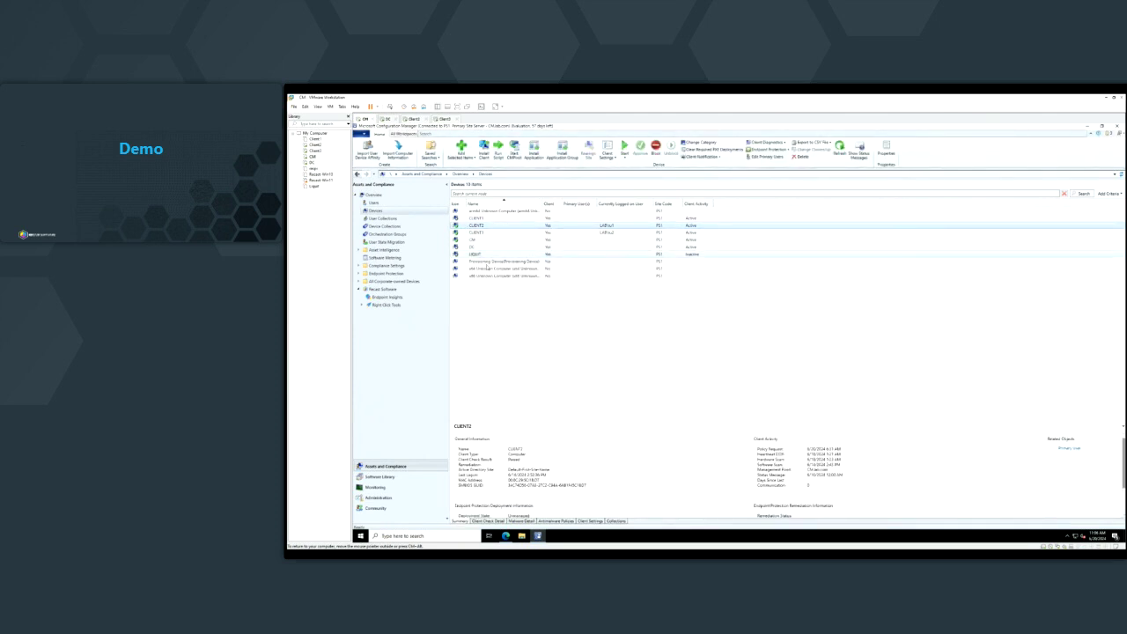
click(361, 304)
click(398, 312)
click(387, 352)
click(389, 344)
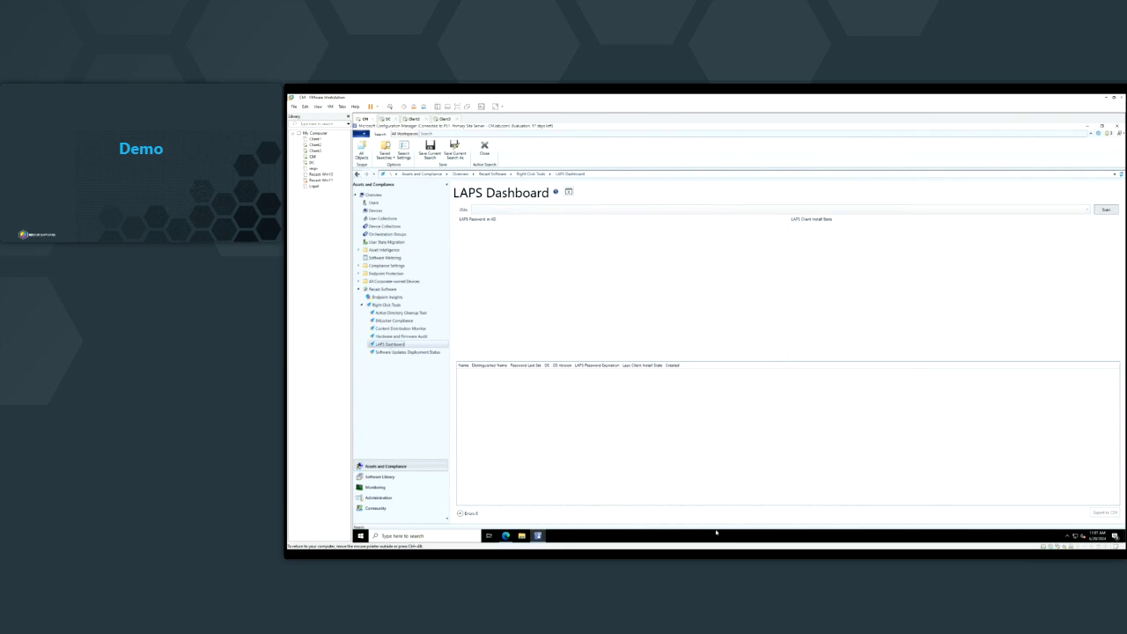
Switch to the Recast Management Server web portal, show its dashboard and administration pages, and open the Audit Log.
click(505, 536)
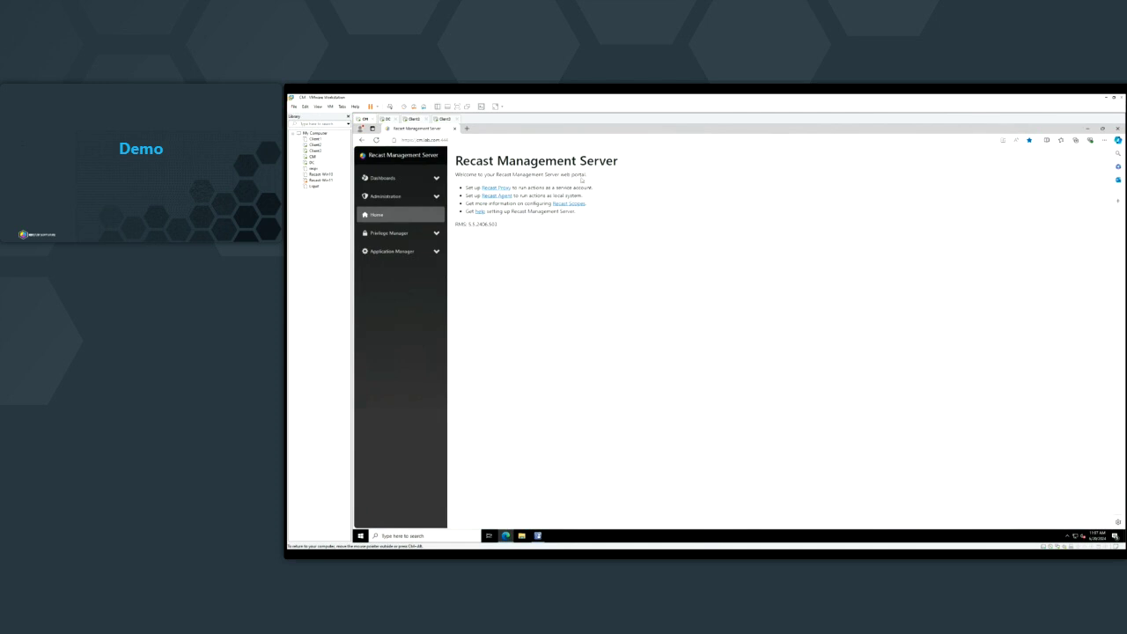
click(384, 178)
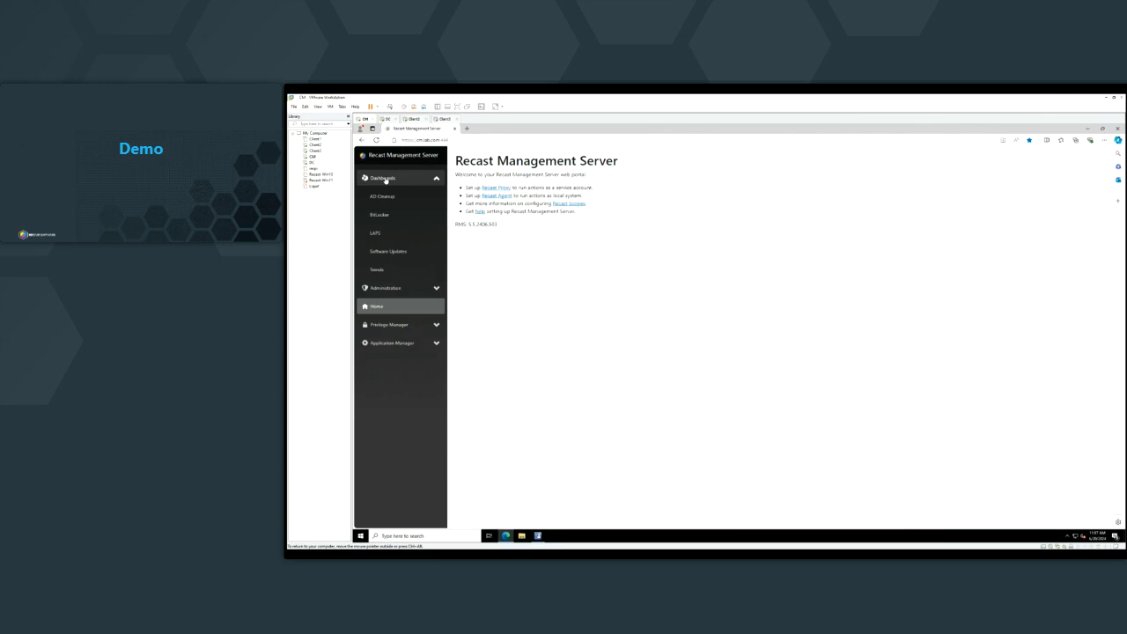
click(428, 289)
scroll(415, 379, down, 2)
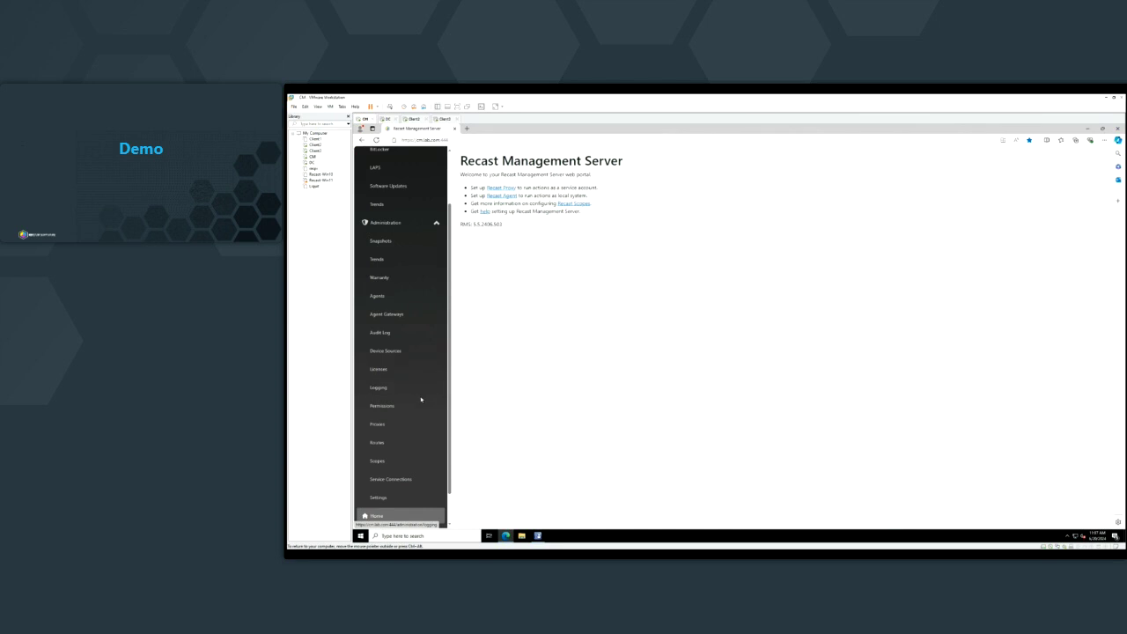
click(380, 342)
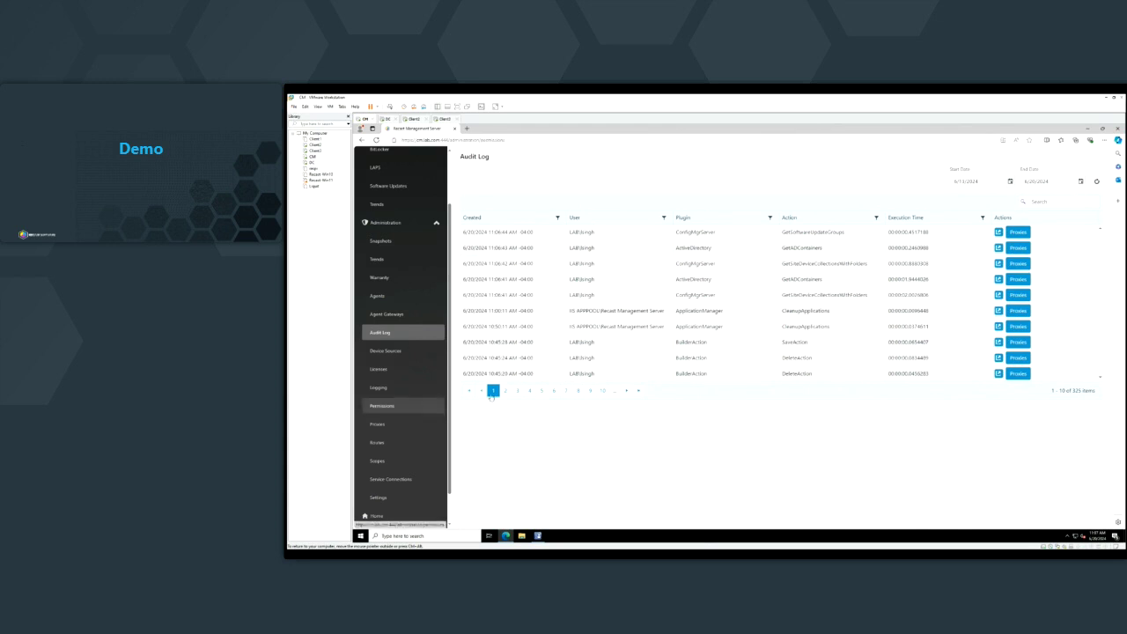
Review the ActiveDirectory permissions of the Administrators role and close the role permissions without changes.
click(409, 405)
click(1048, 314)
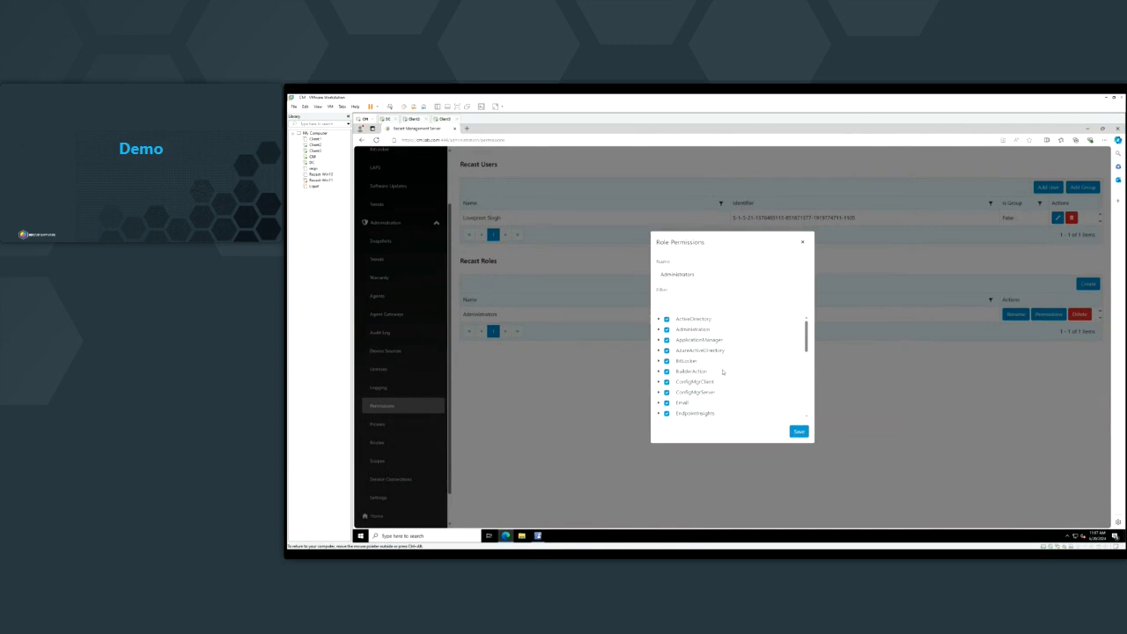
click(657, 319)
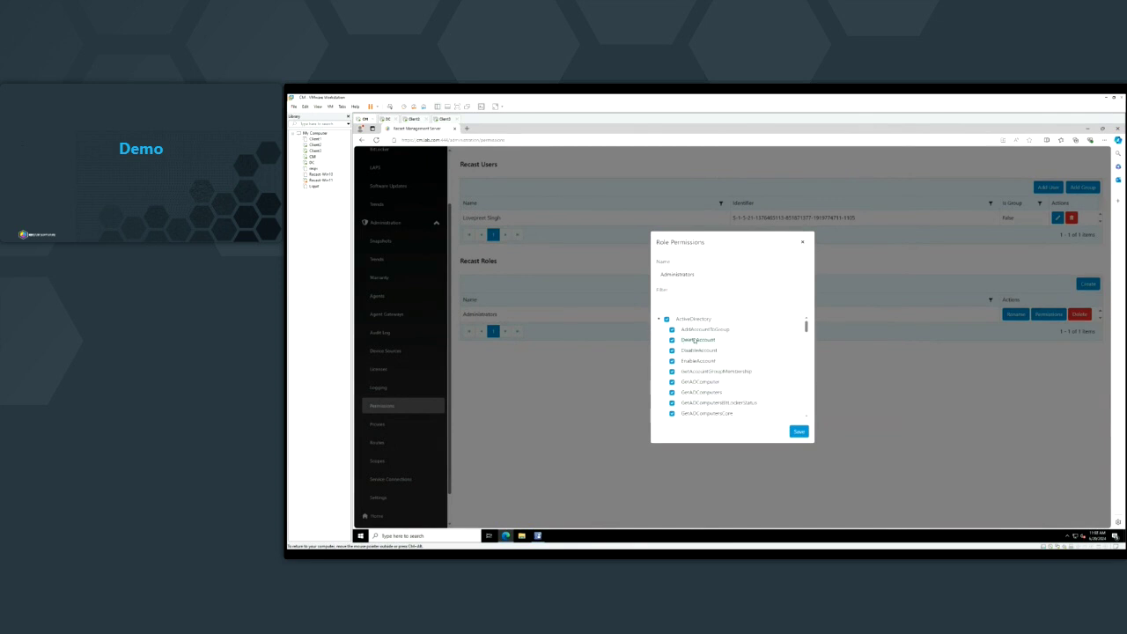
click(802, 243)
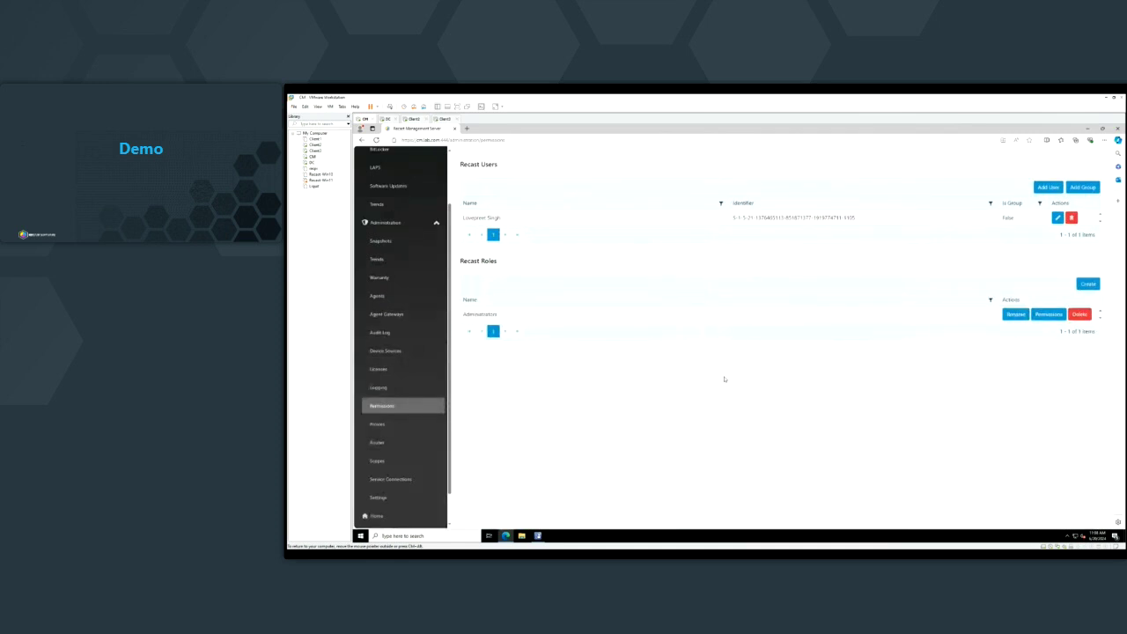
Switch to Configuration Manager, open Recast Builder for device CLIENT3, review the Active Directory actions, and close the builder.
click(537, 535)
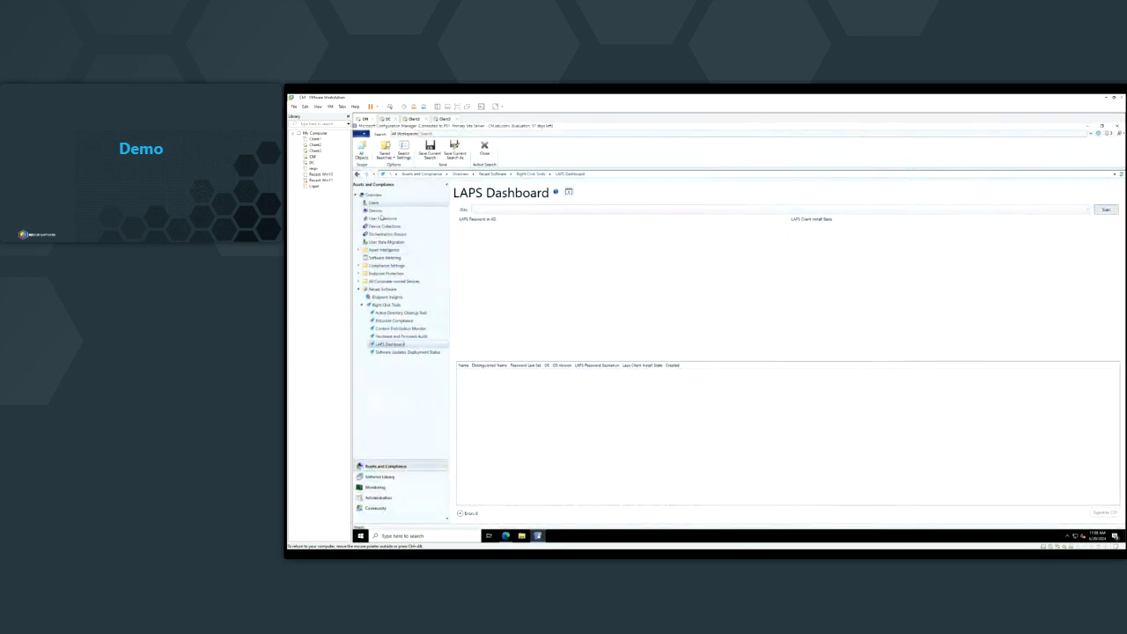
click(376, 211)
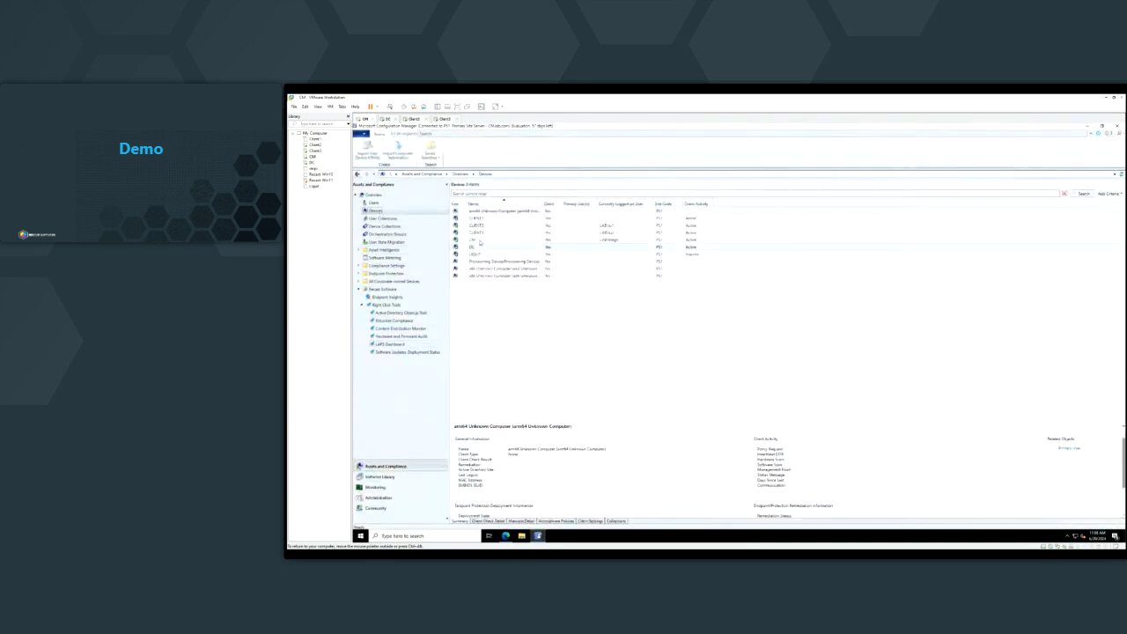
right_click(480, 234)
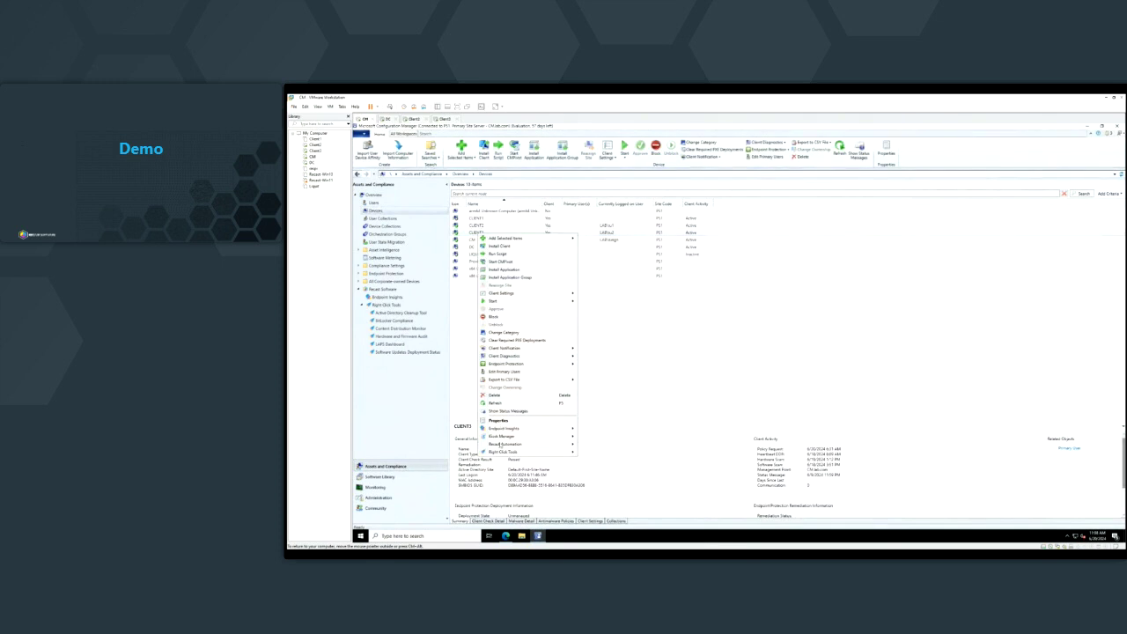
click(603, 445)
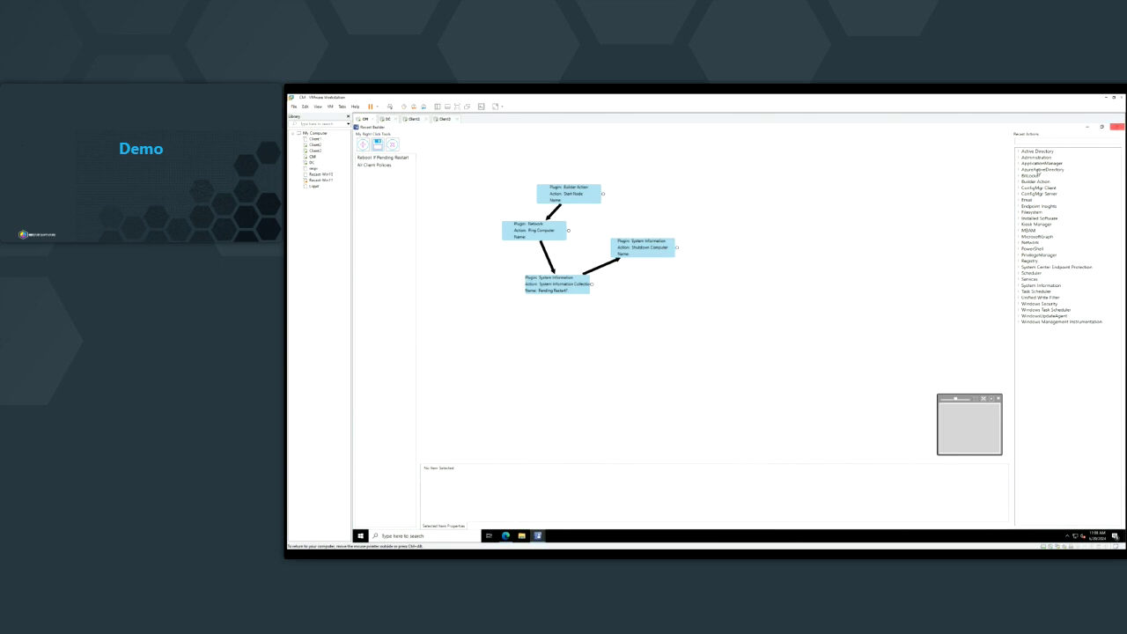
click(1017, 152)
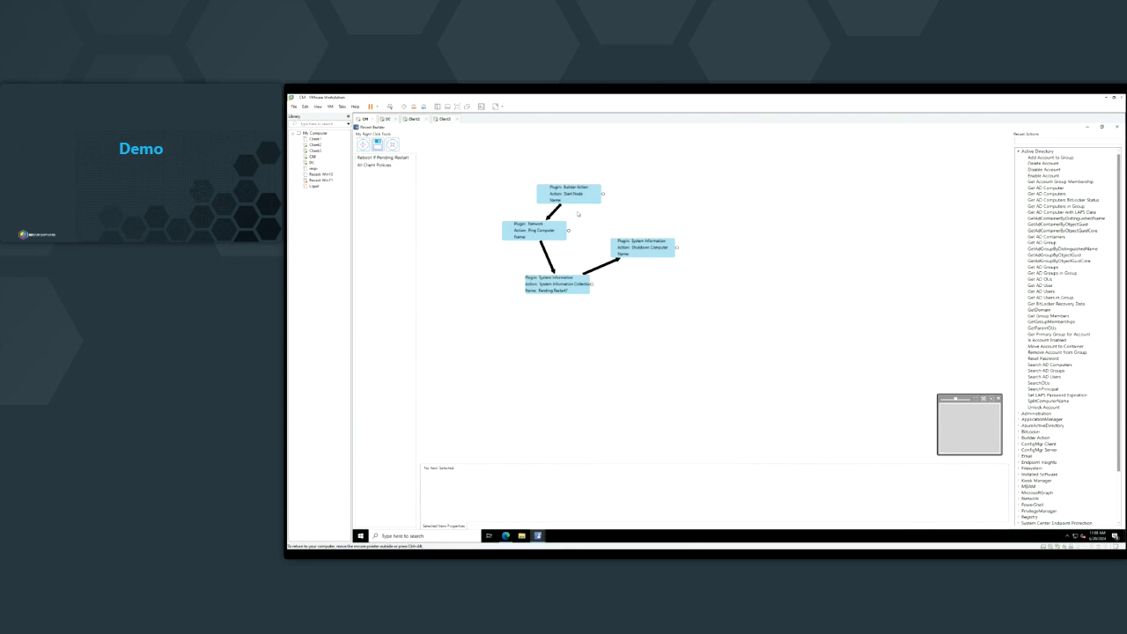
click(1115, 127)
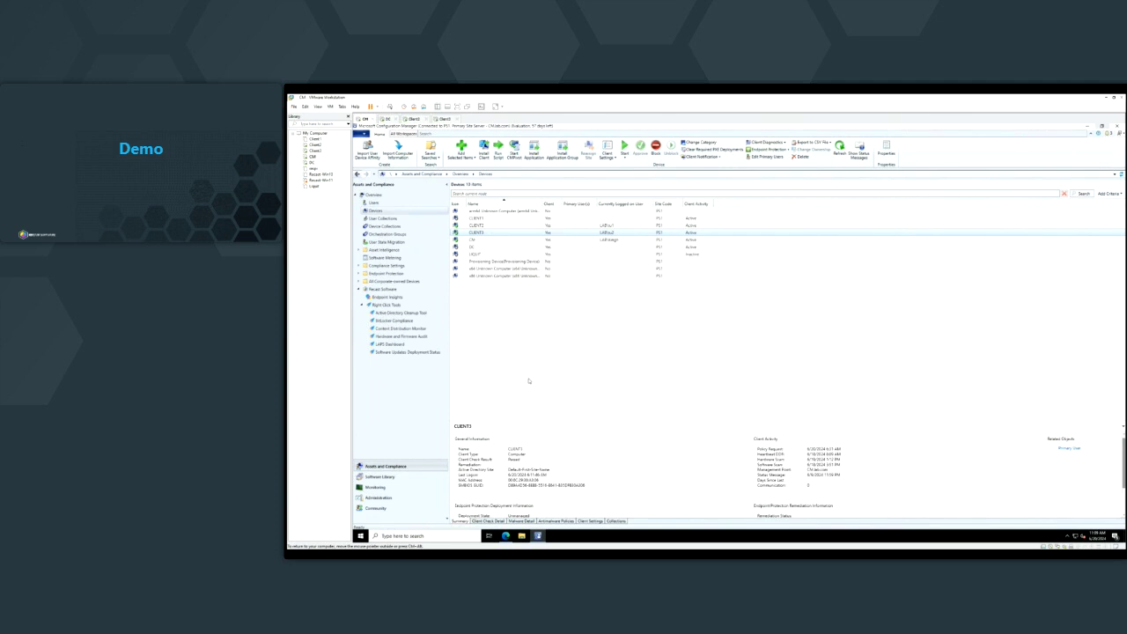
List the users in Assets and Compliance and open Recast Builder for Test User 2.
click(382, 204)
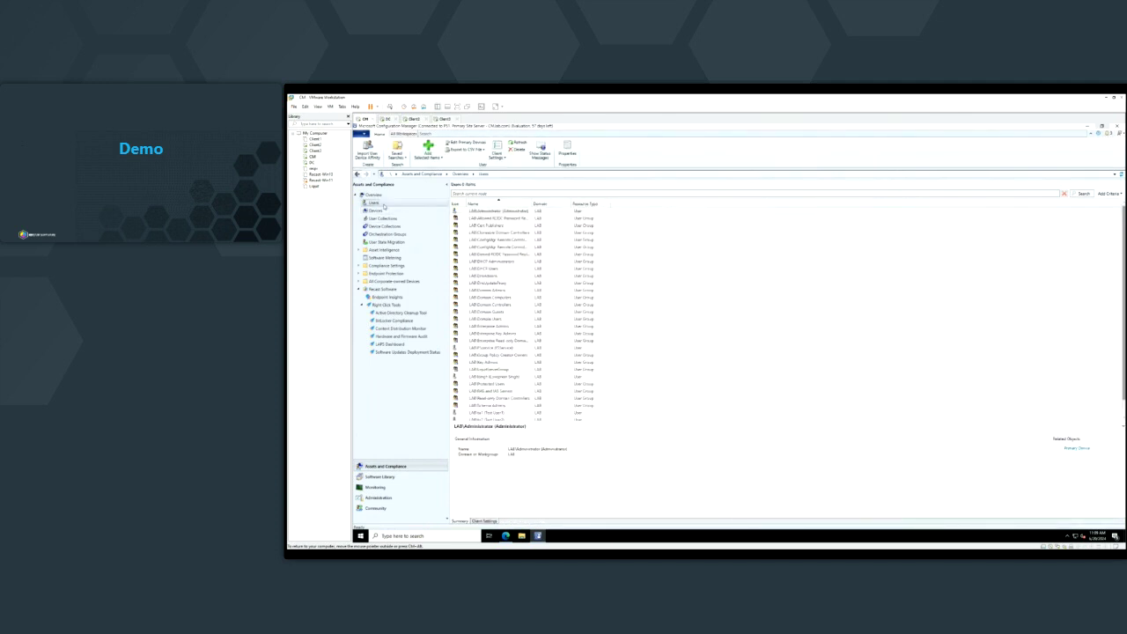
scroll(612, 408, down, 1)
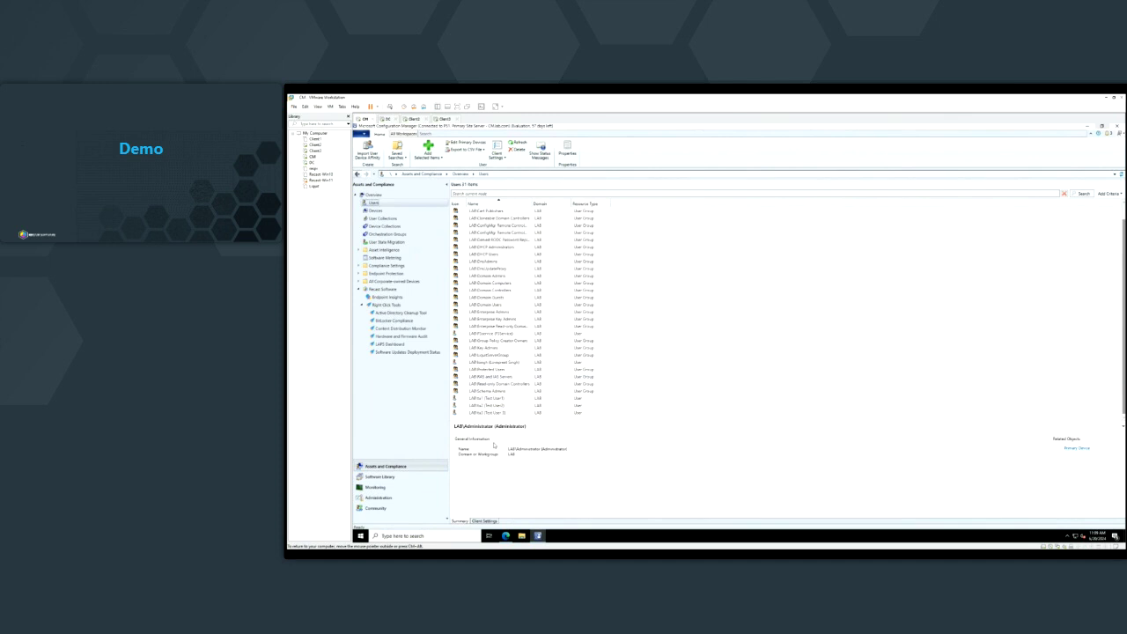
right_click(492, 405)
mouse_move(538, 476)
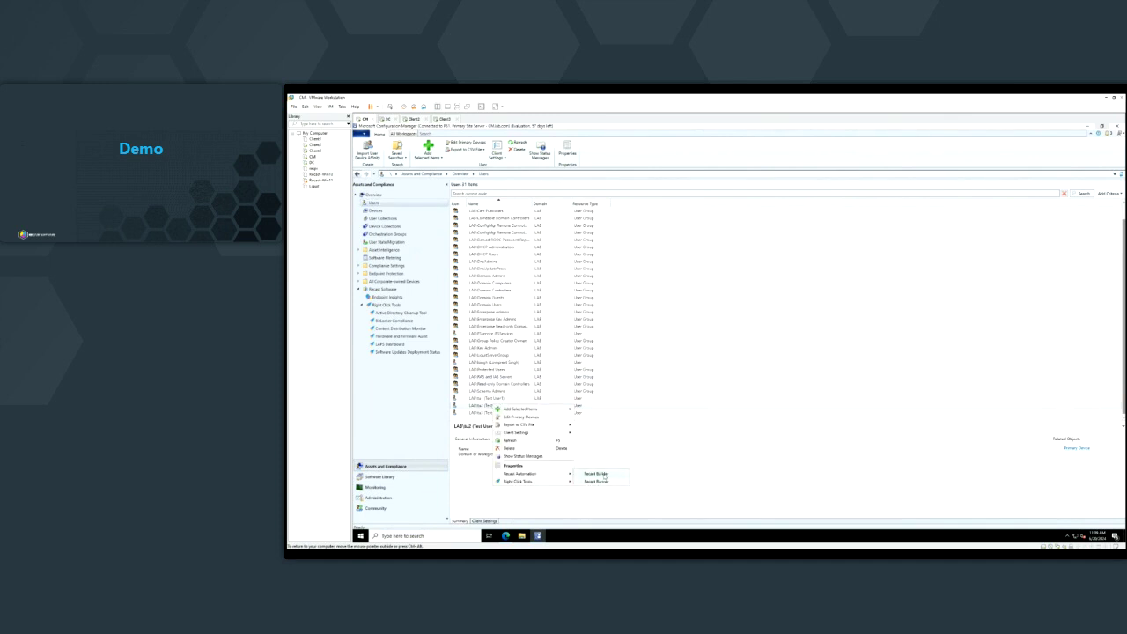
click(596, 473)
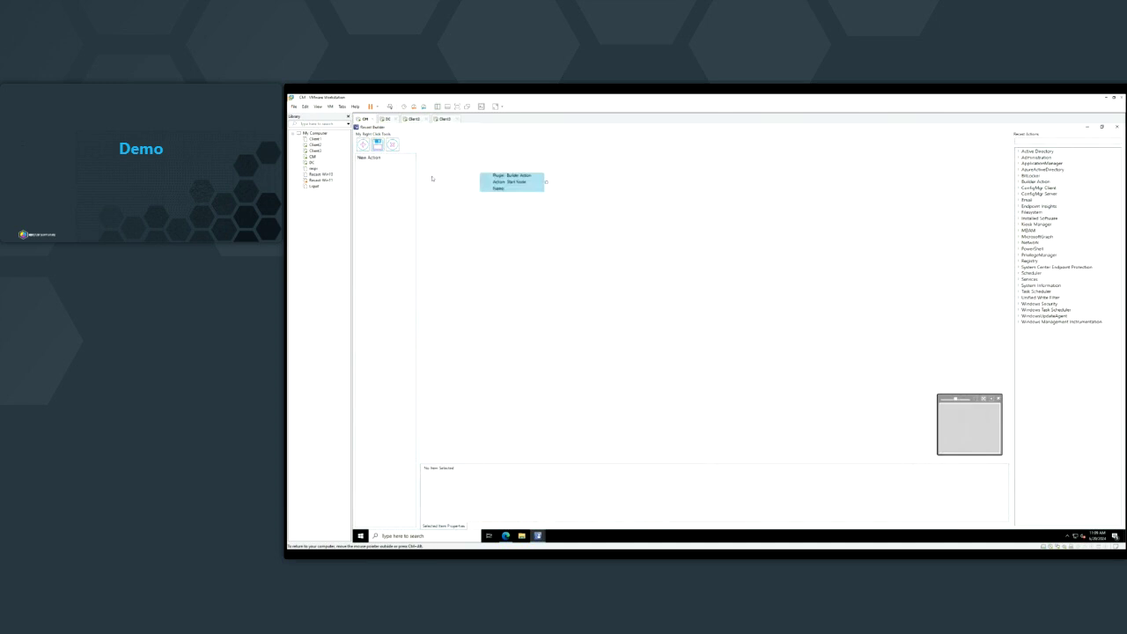
Start a new action and move its Start Node to the upper middle of the canvas.
click(512, 181)
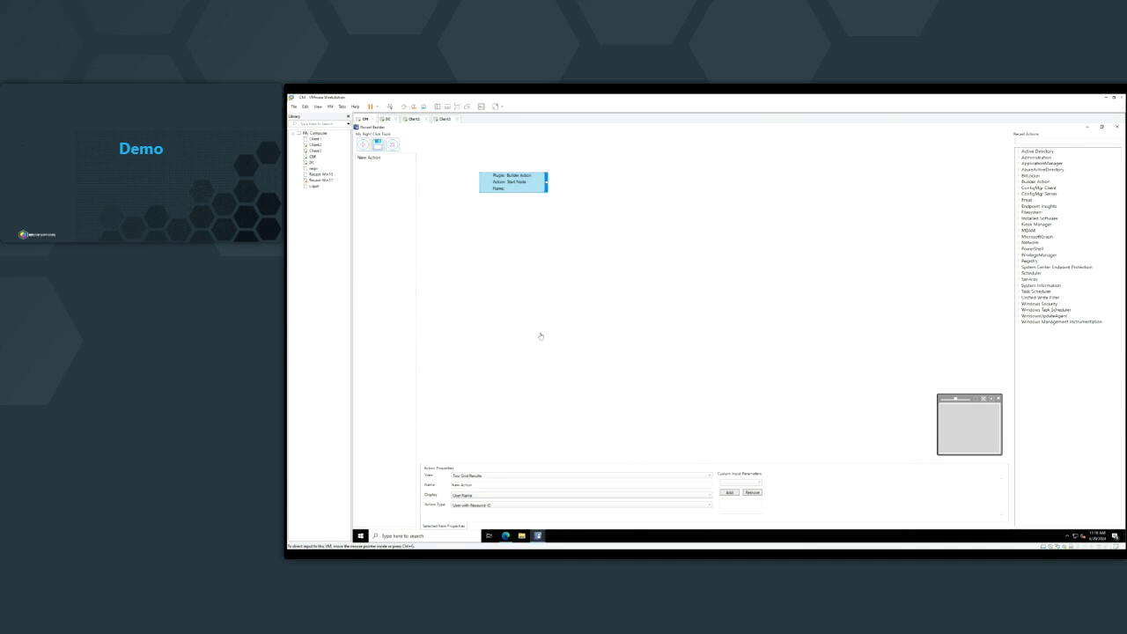
drag(514, 183, 672, 215)
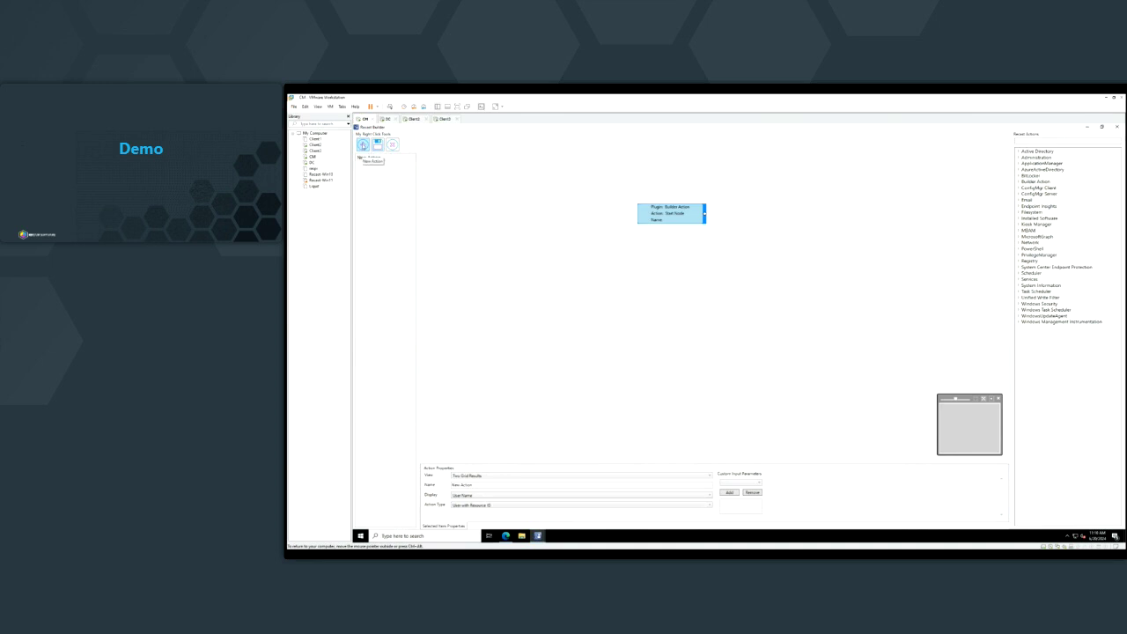
click(363, 146)
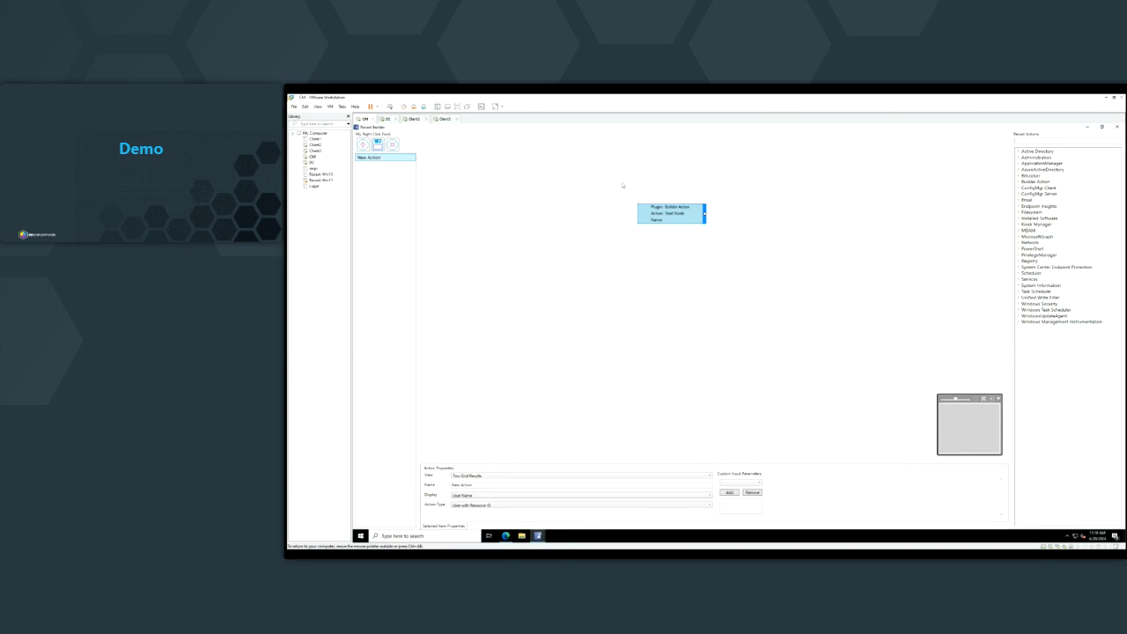
drag(845, 289, 784, 300)
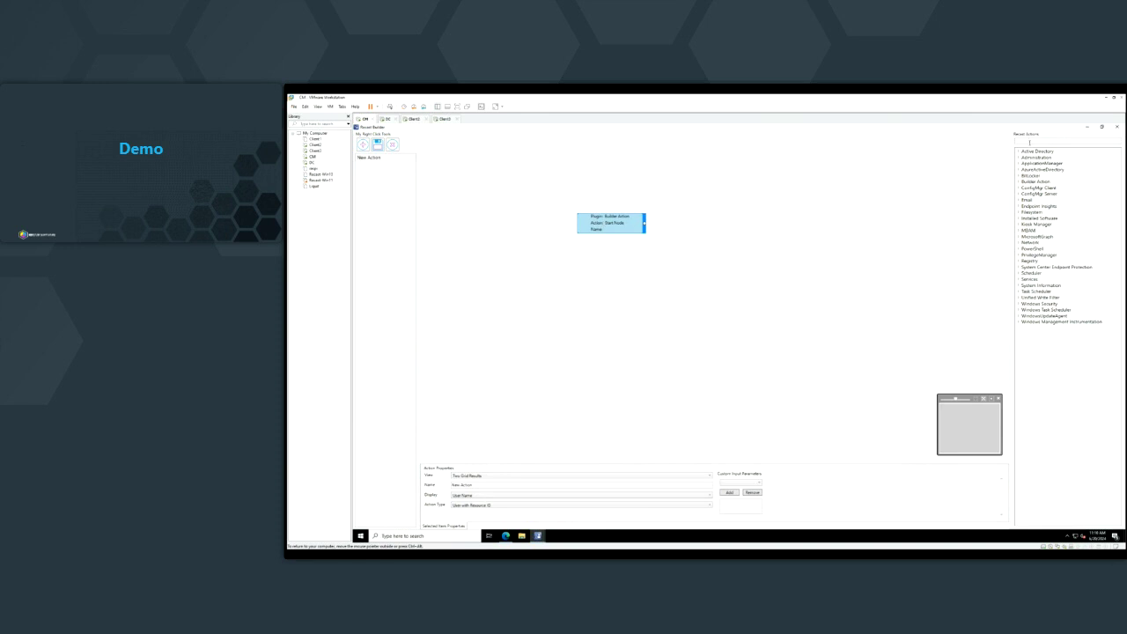
Search the Recast actions for the Start Node and clear the search.
text(start)
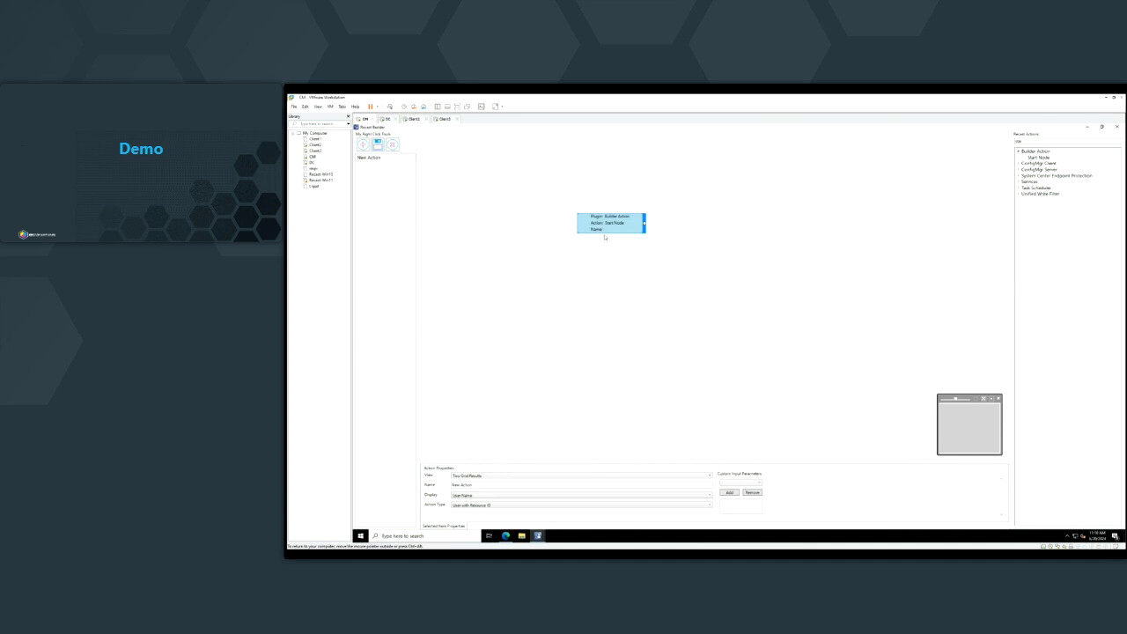
drag(1036, 141, 959, 137)
key(BackSpace)
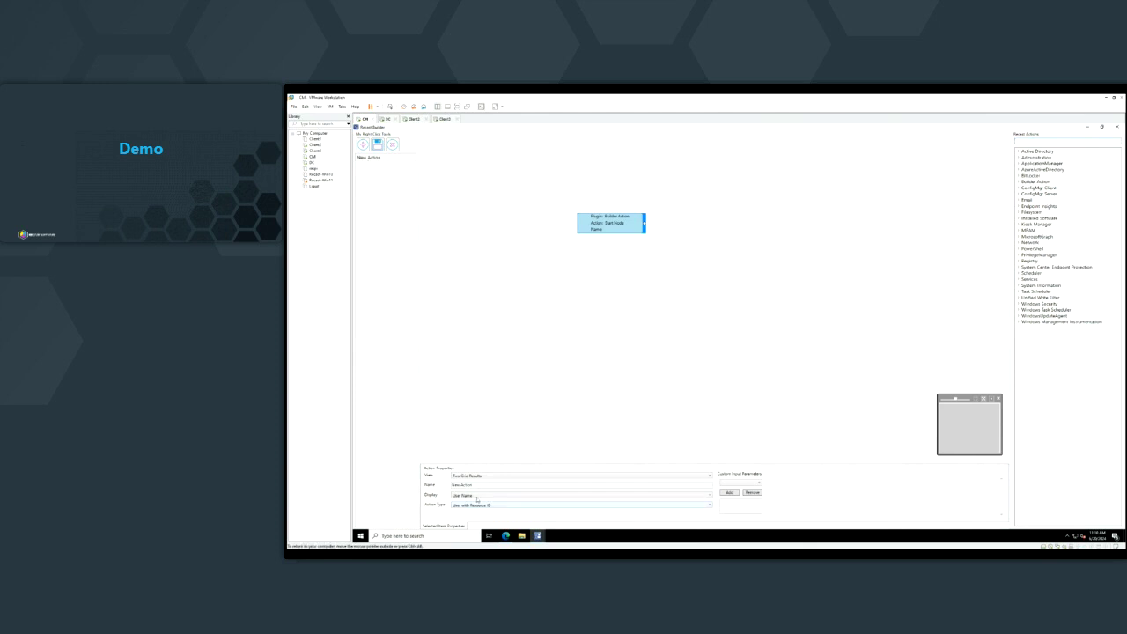
Name the new action "Webinar - Add a AD user to AD group".
key(ctrl+a)
key(BackSpace)
click(590, 220)
text(Remove )
text(-)
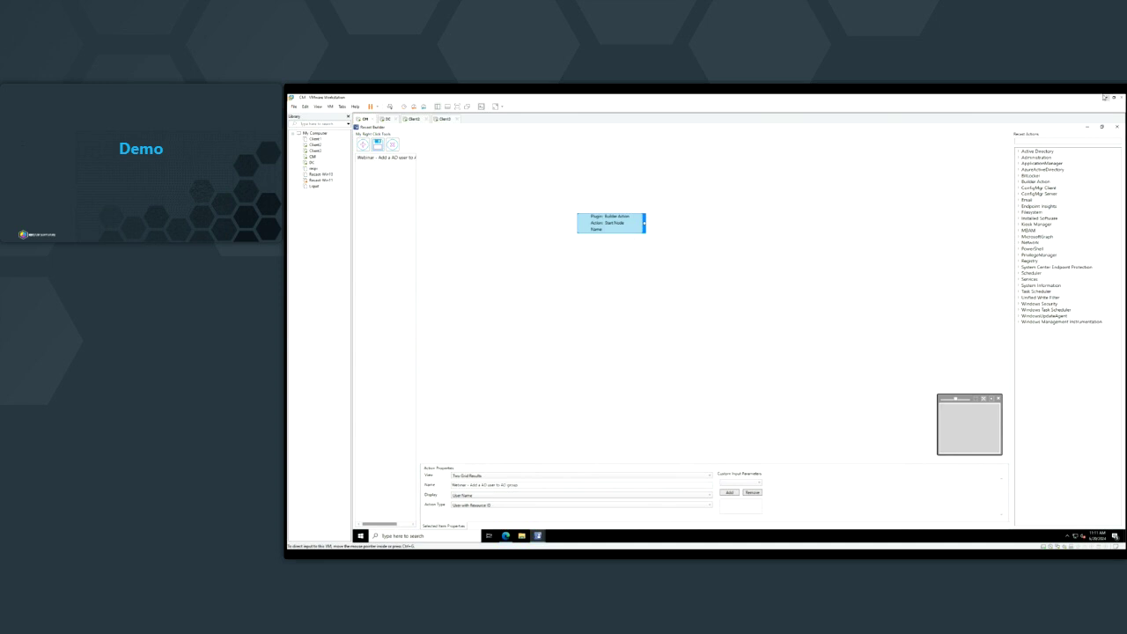
Find the Active Directory action Add Account to Group by searching for "add" and place it beside the Start Node.
click(1039, 140)
text(wri)
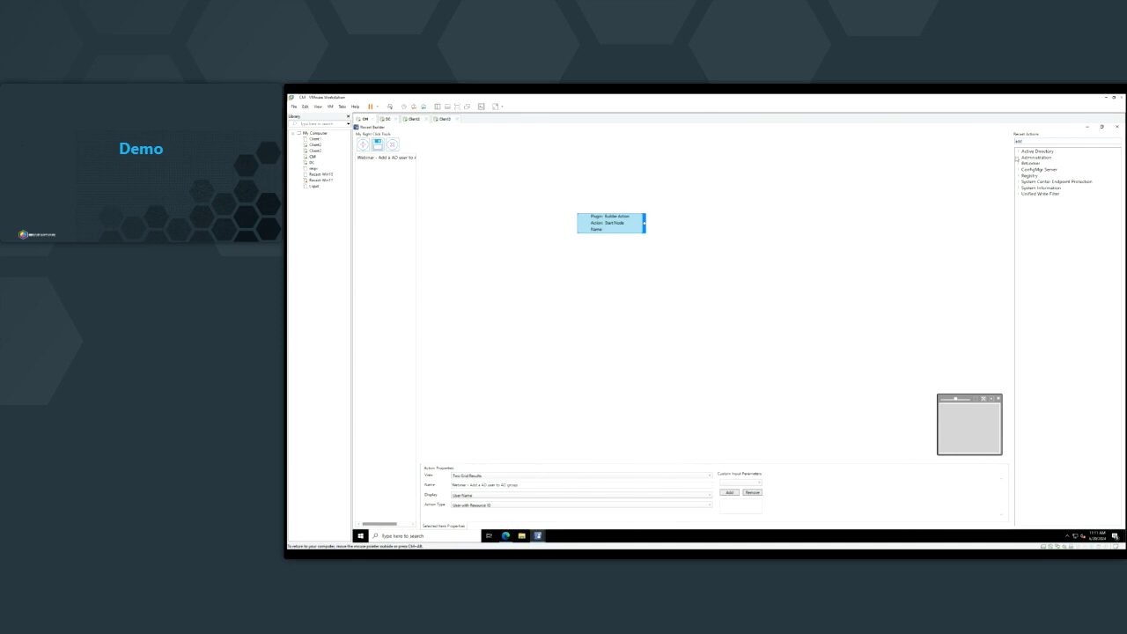
click(1017, 152)
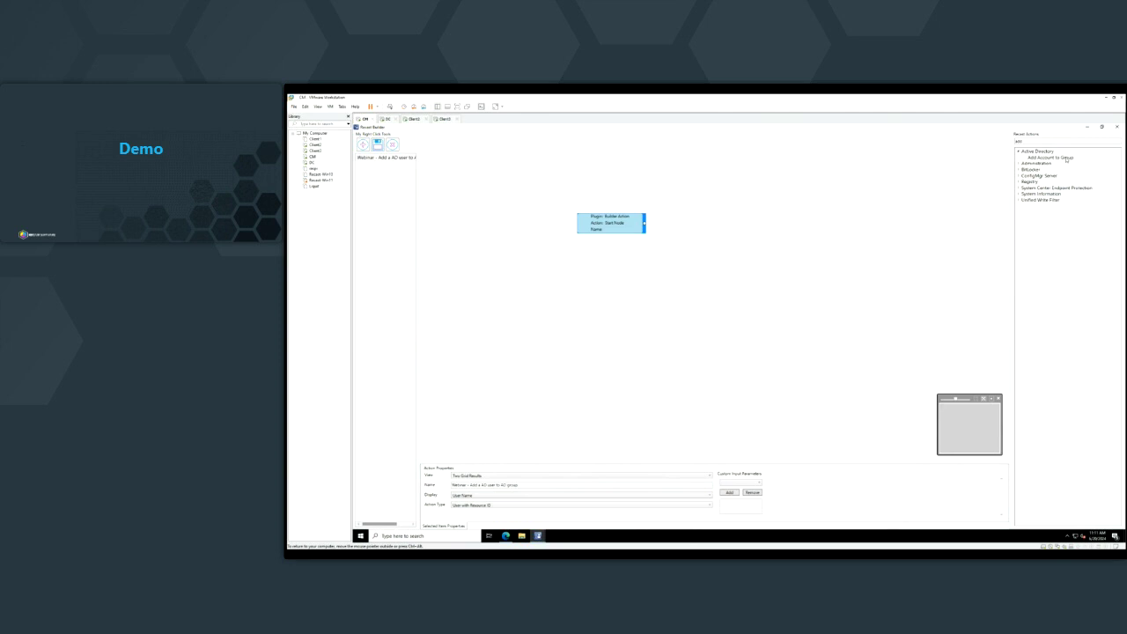
drag(1067, 158, 737, 224)
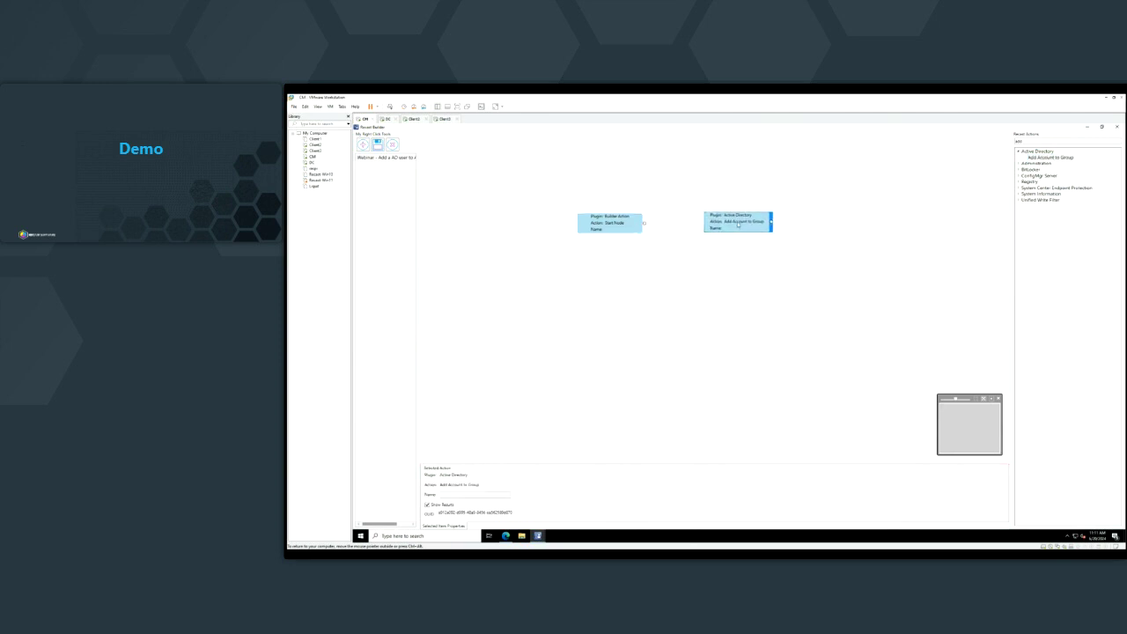
Connect the Start Node to the Add Account to Group node.
click(615, 223)
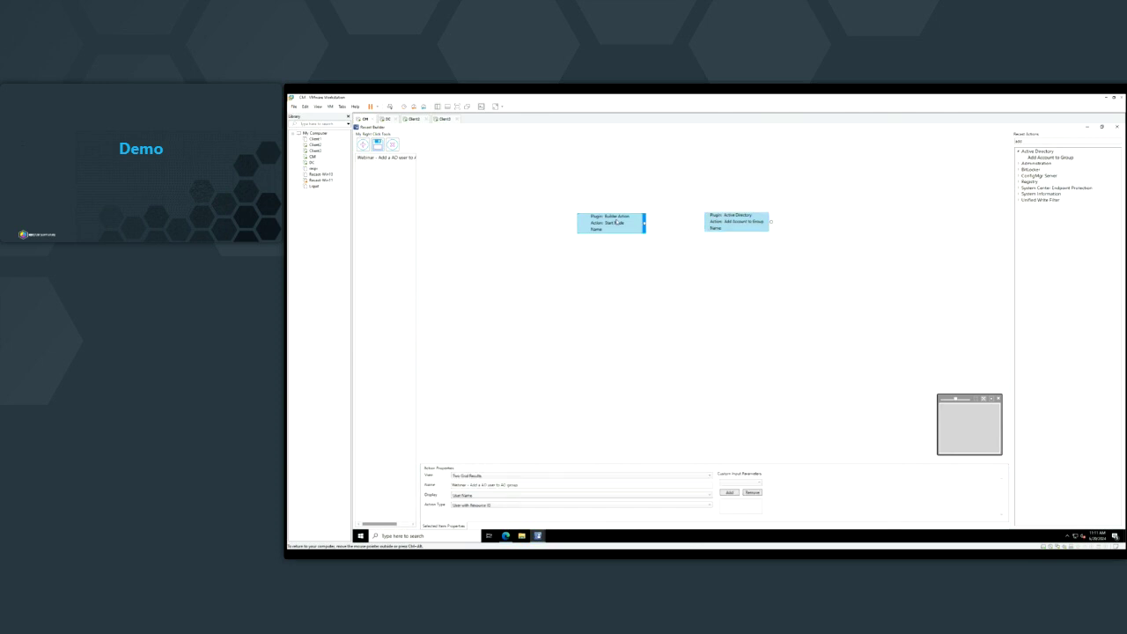
click(725, 231)
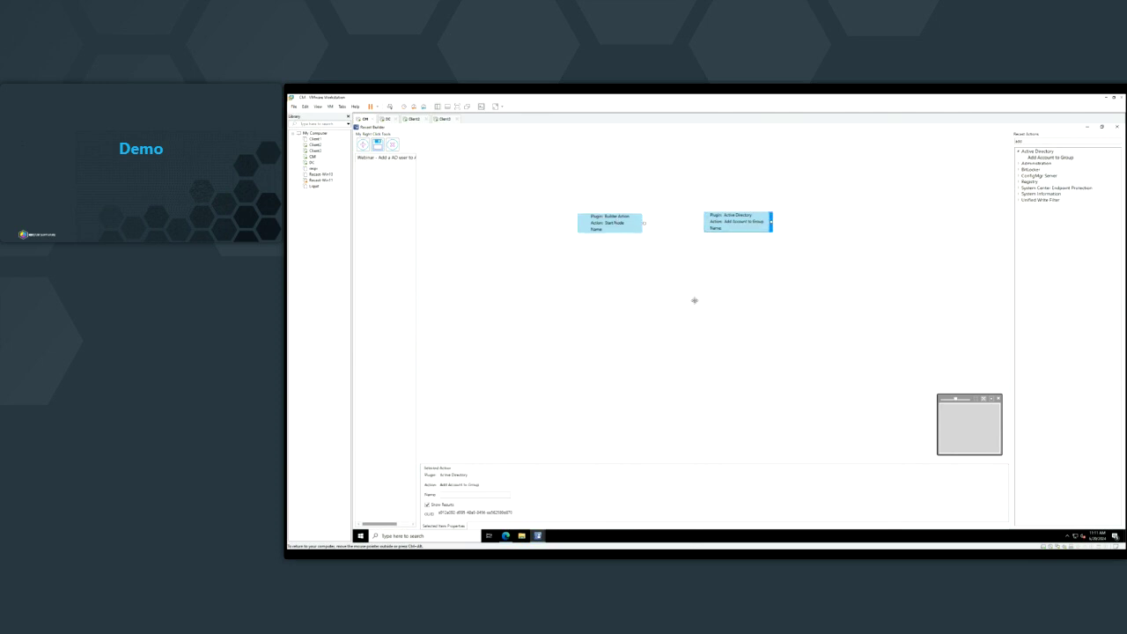
click(644, 225)
drag(644, 224, 731, 222)
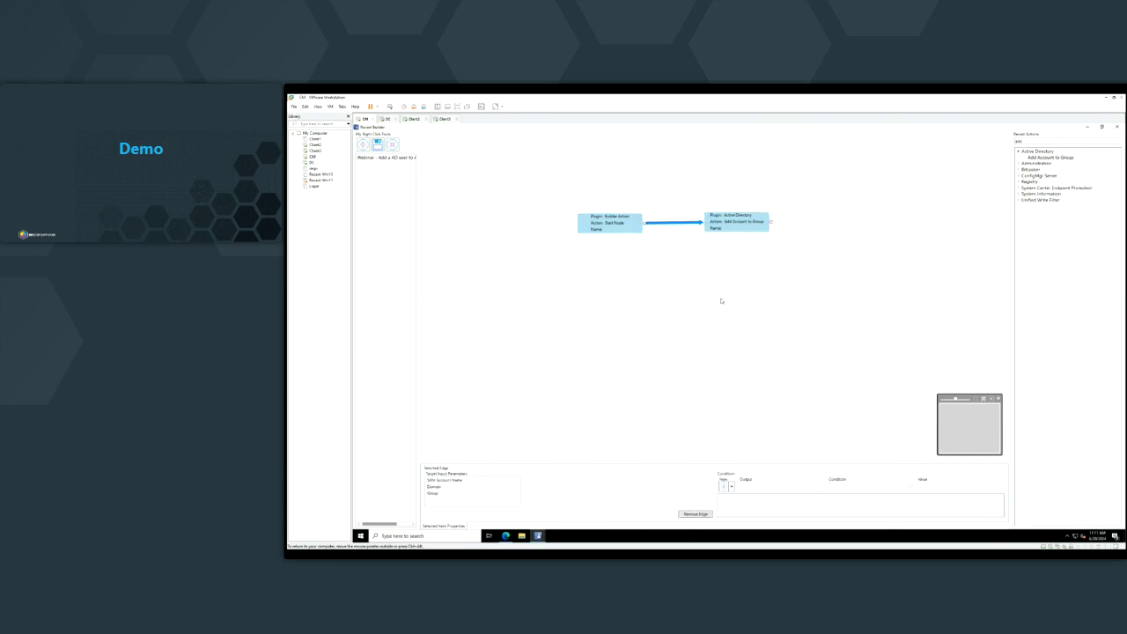
click(622, 228)
click(736, 227)
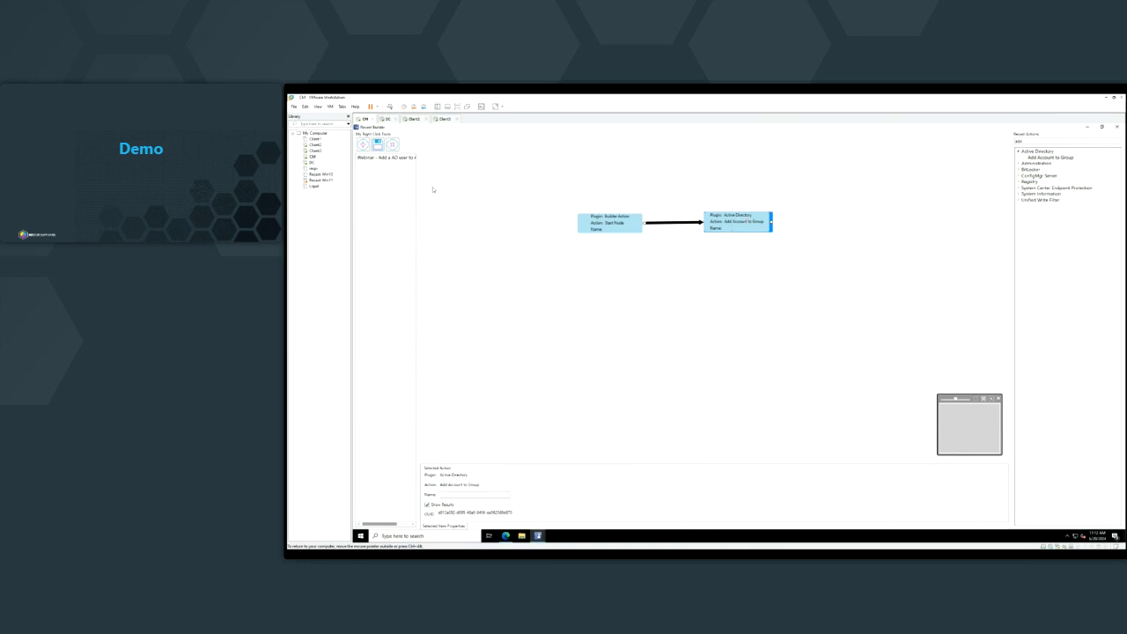
Minimize the builder, open Recast Runner for Test User 3, and choose the "Webinar - Add a AD user to AD group" action.
click(1089, 128)
click(489, 413)
click(490, 413)
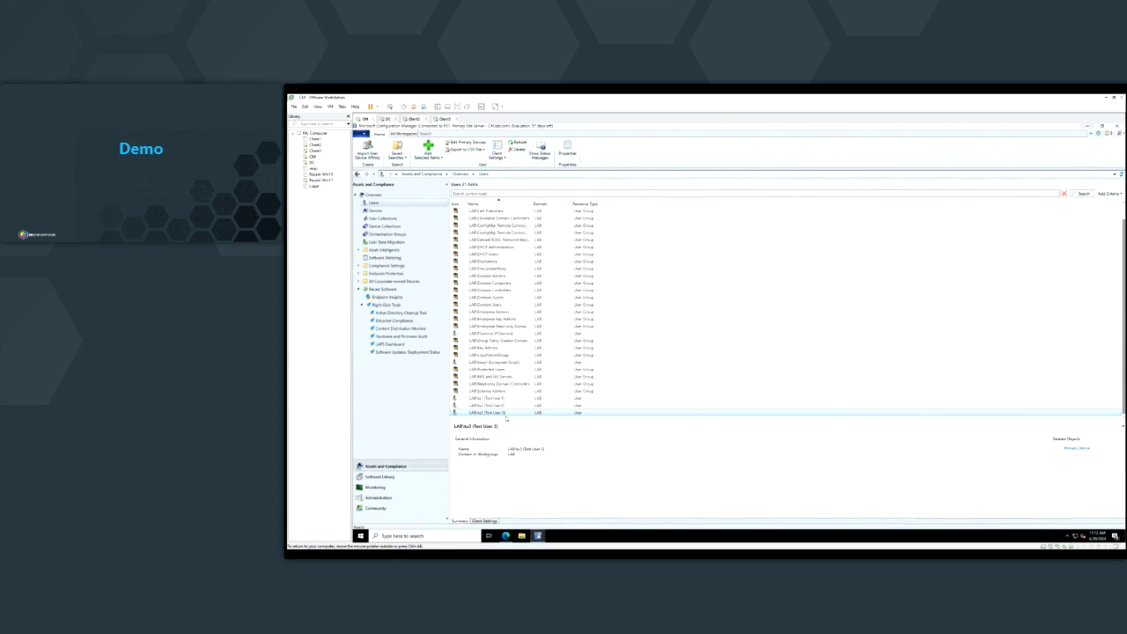
right_click(487, 413)
mouse_move(516, 482)
click(596, 490)
click(663, 294)
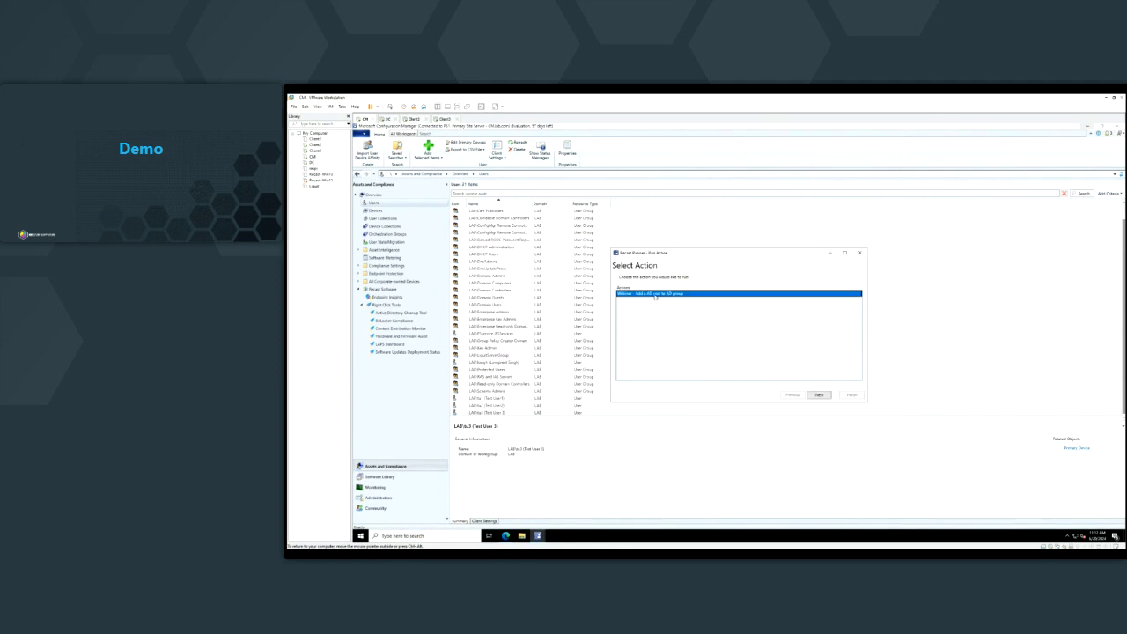
Run the chosen action immediately, inspect the Active Directory AddAccountToGroup result entry, and close the results window.
click(820, 395)
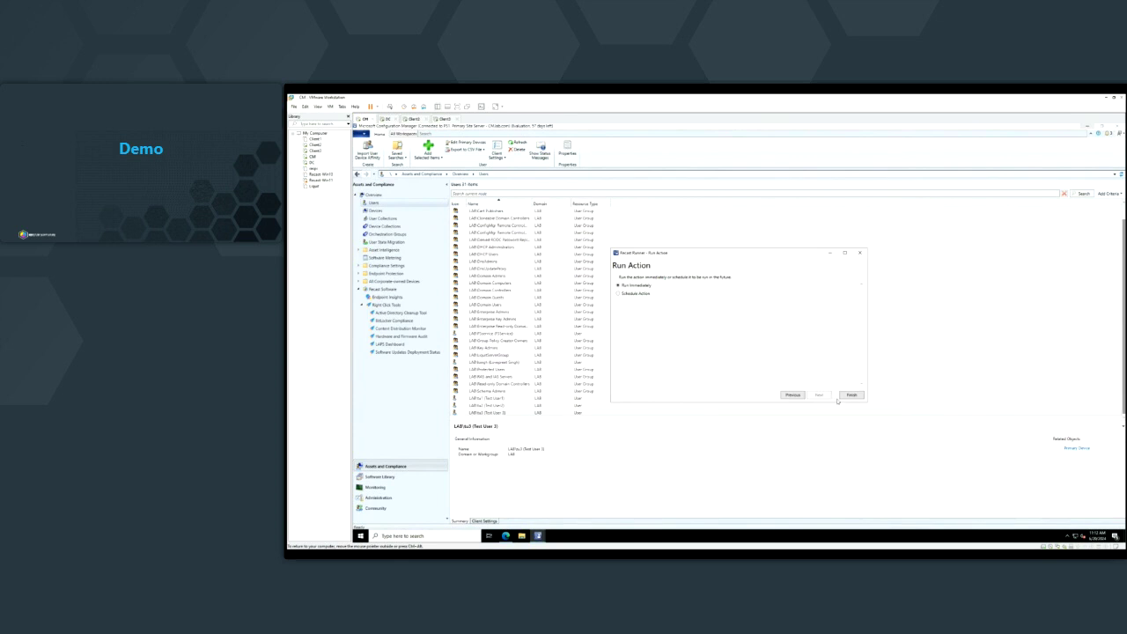
click(843, 395)
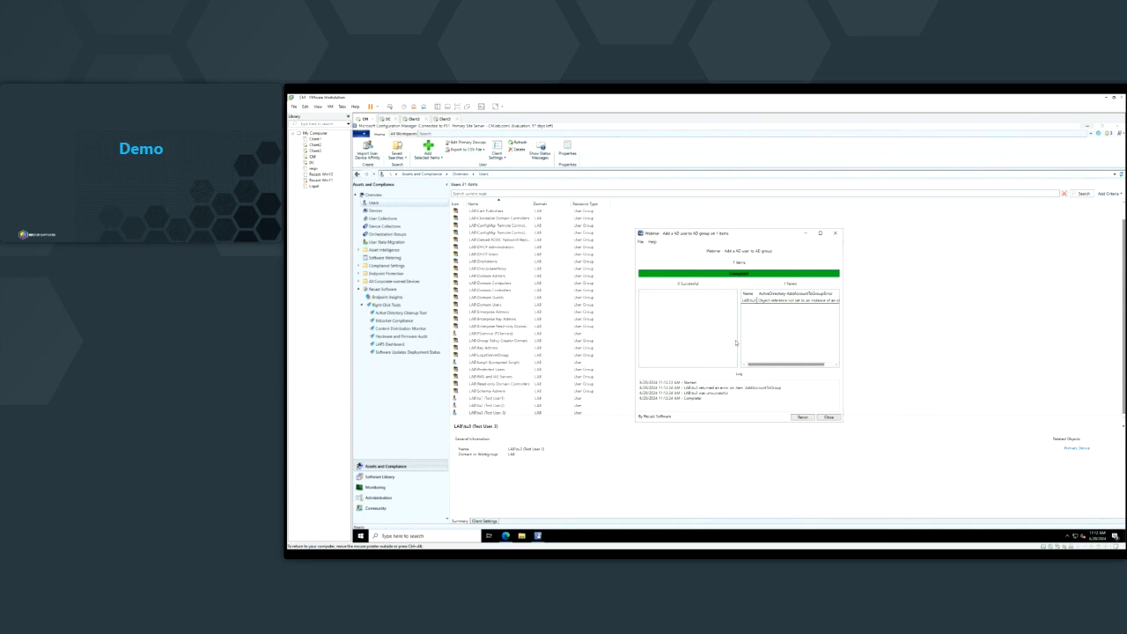
drag(784, 364, 792, 364)
click(820, 301)
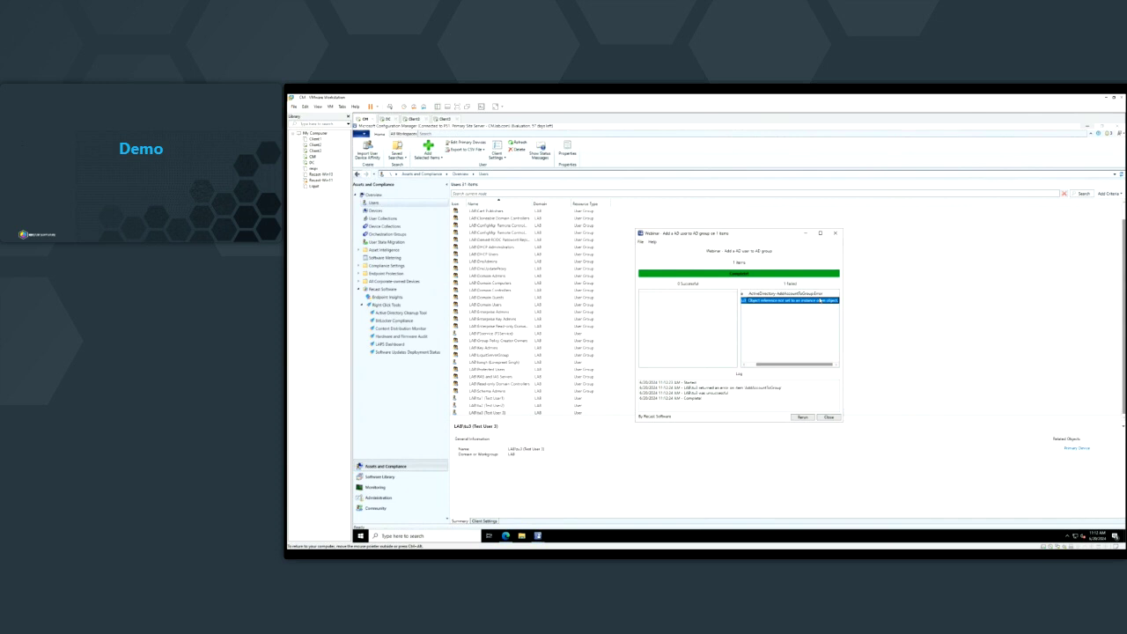
click(834, 232)
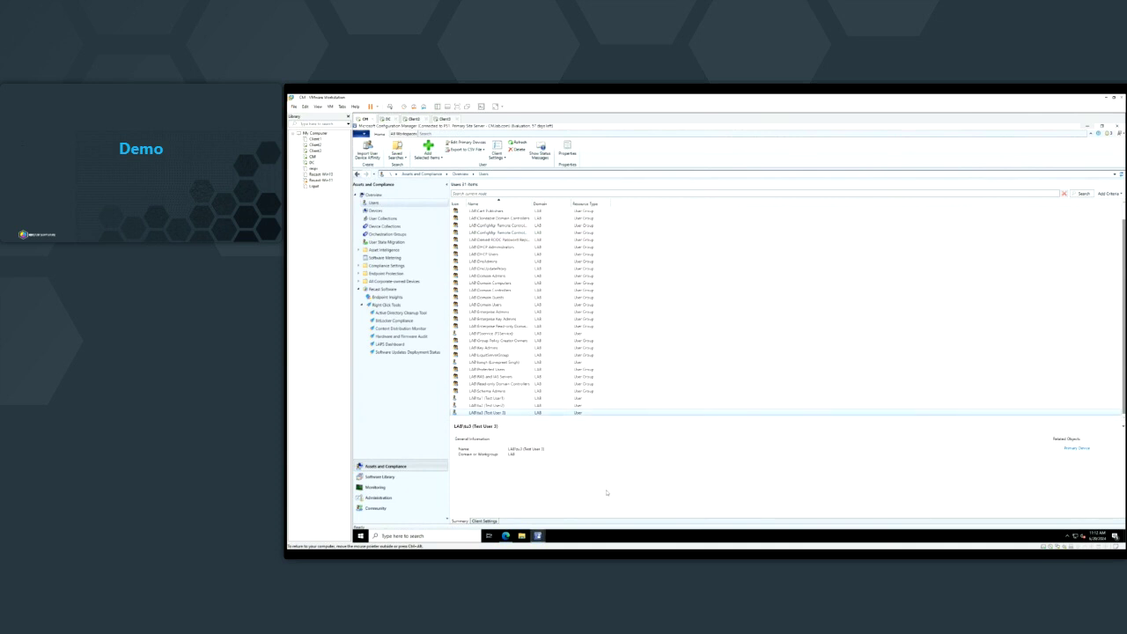
Switch to Recast Management Server in the browser and review the StartNode and AddAccountToGroup entries in the audit log.
click(505, 535)
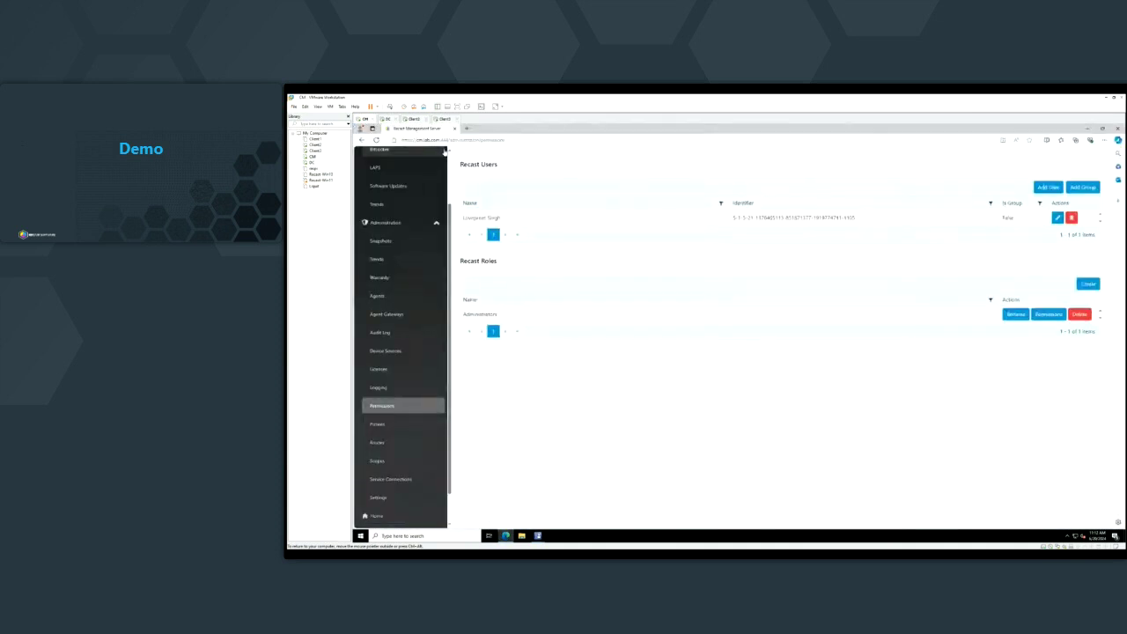
click(393, 336)
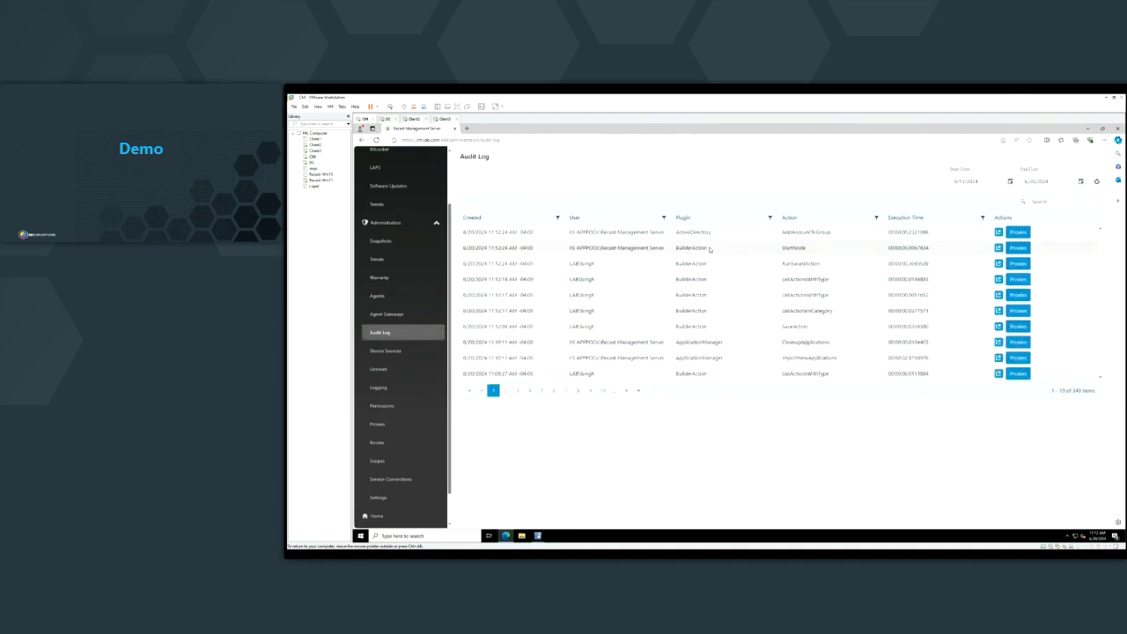
double_click(792, 248)
drag(789, 231, 819, 234)
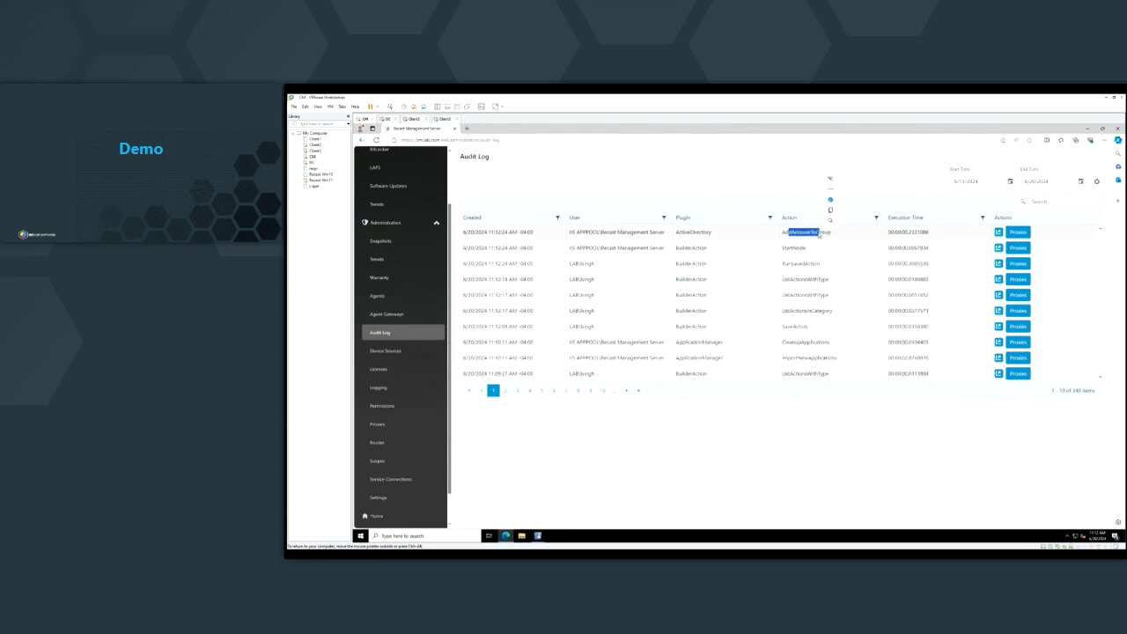
click(813, 252)
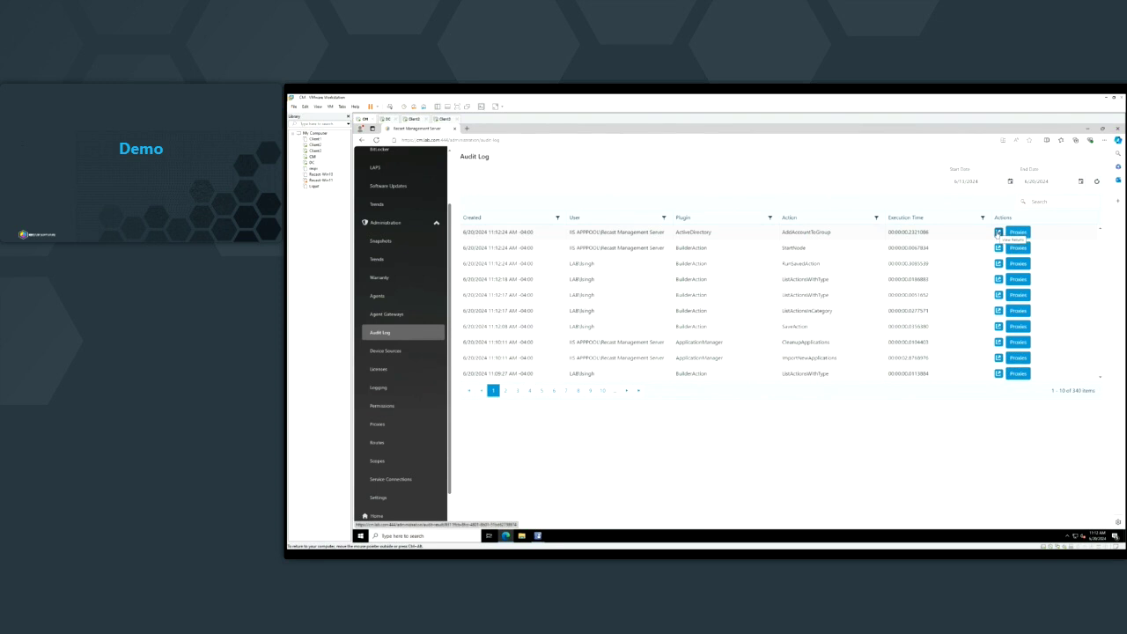
Open the details of the latest AddAccountToGroup audit entry and examine its message and input parameters.
click(999, 233)
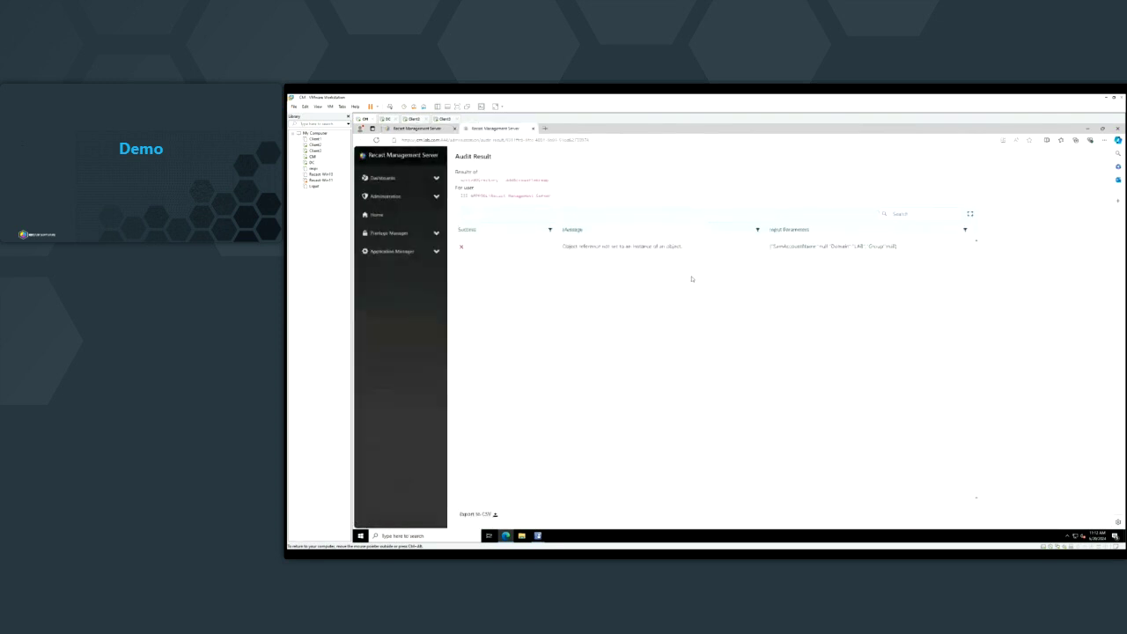
drag(564, 246, 669, 259)
click(664, 259)
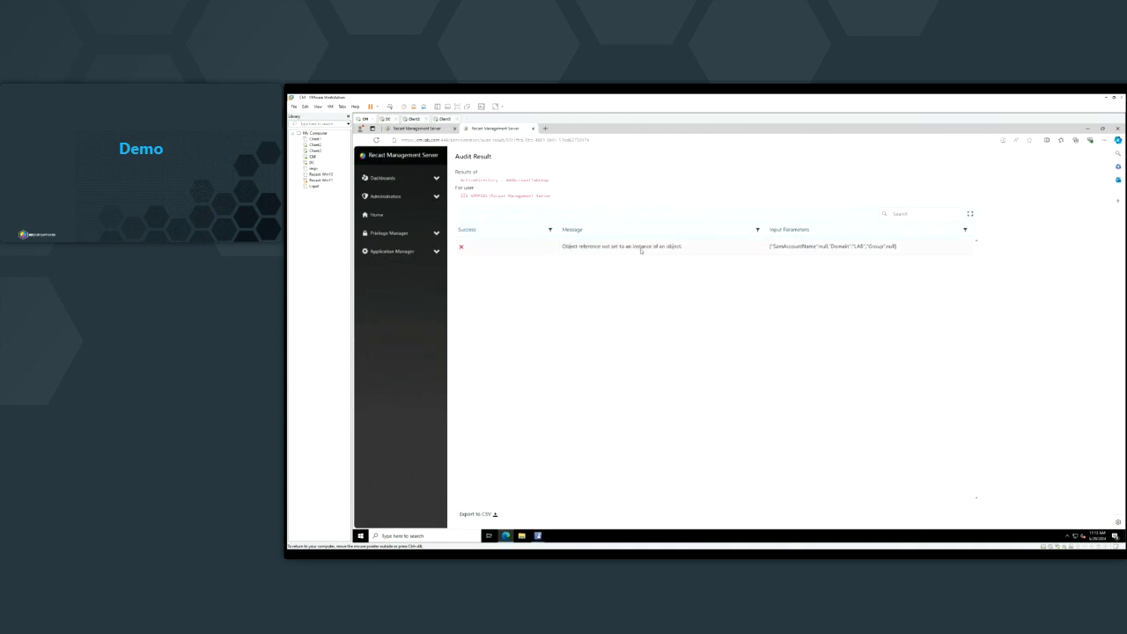
drag(600, 247, 627, 247)
click(630, 250)
drag(797, 248, 887, 248)
click(845, 264)
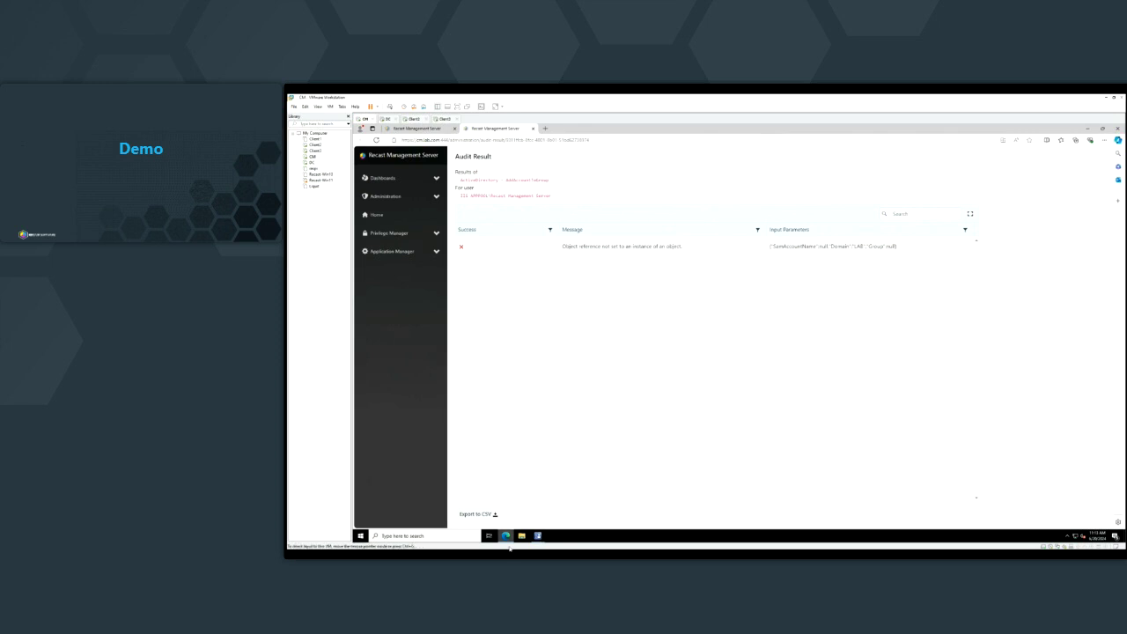
Return to Recast Builder and set the Start Node's view to Tabbed Results with User Name as the display.
mouse_move(538, 535)
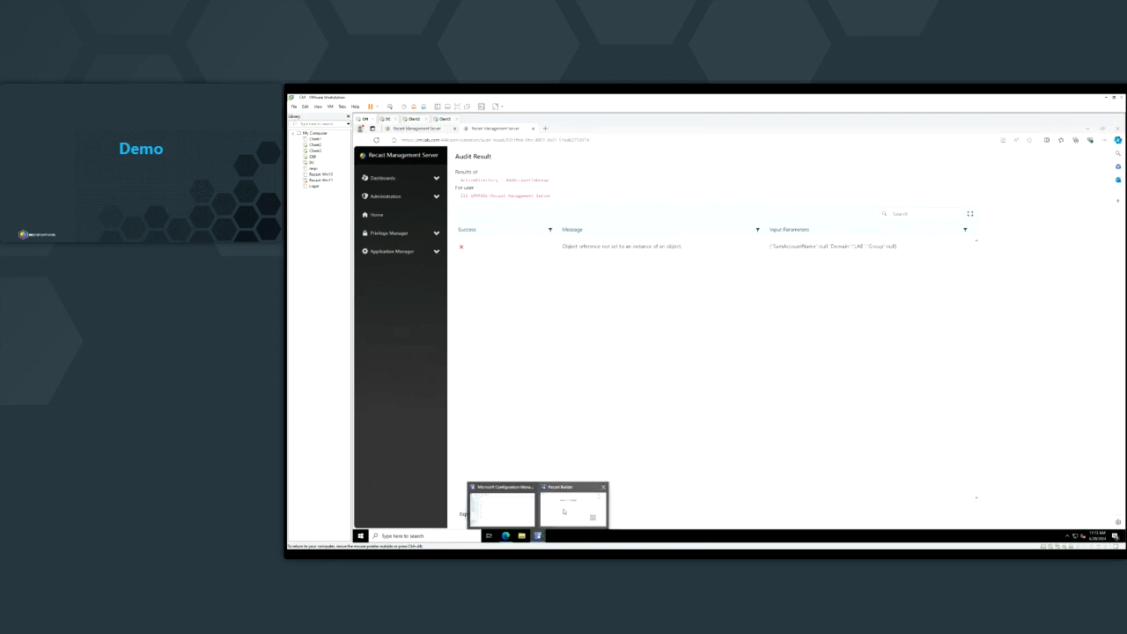
click(570, 506)
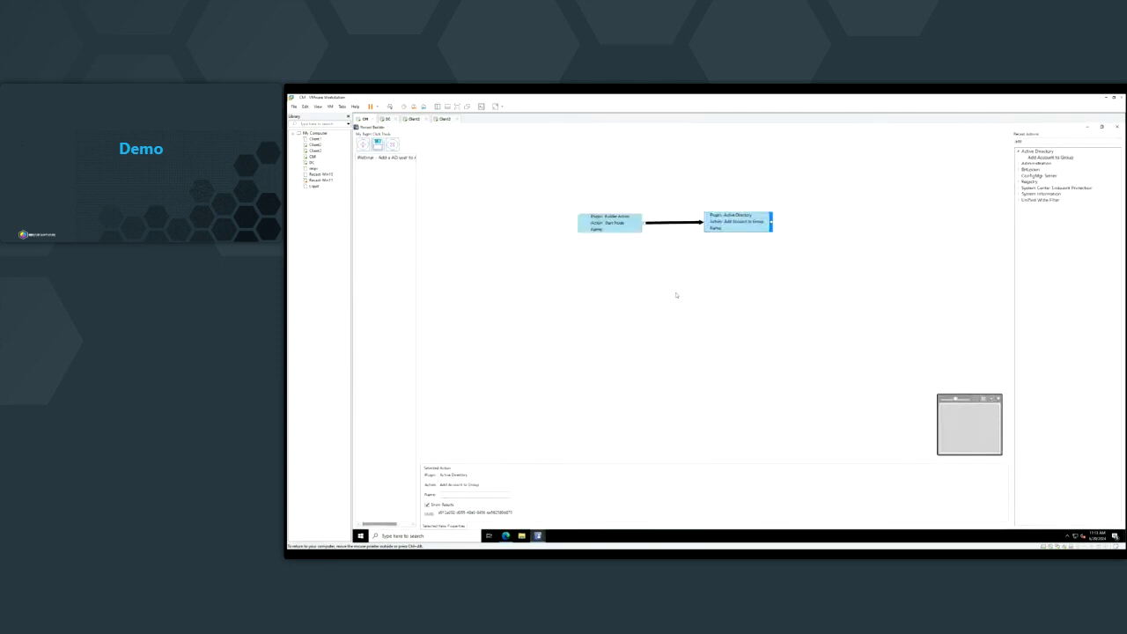
click(617, 224)
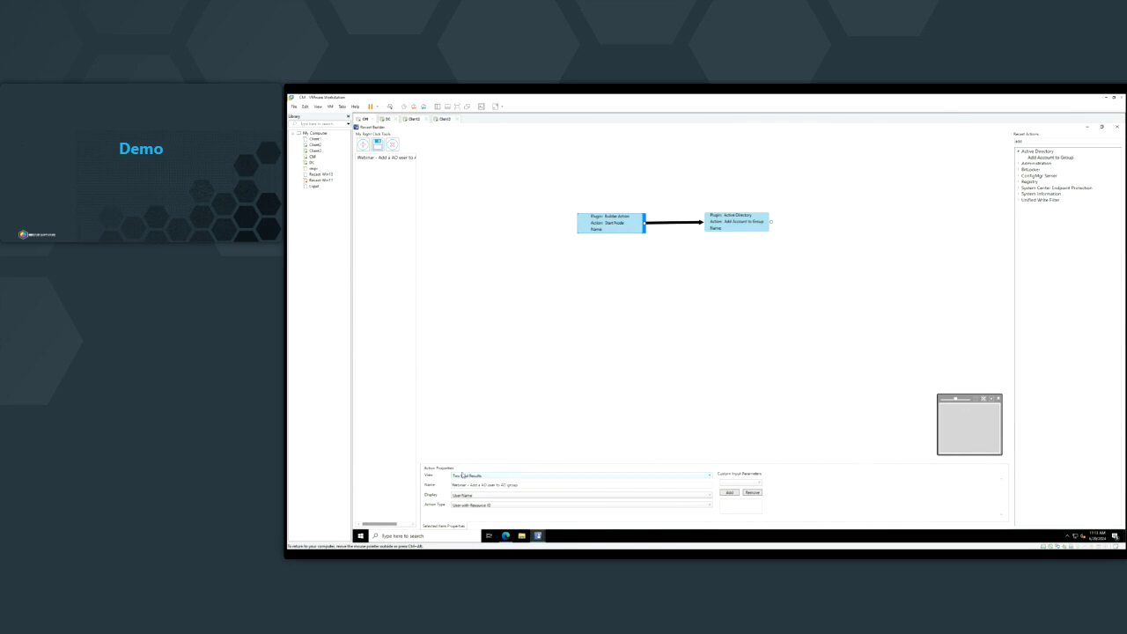
click(464, 475)
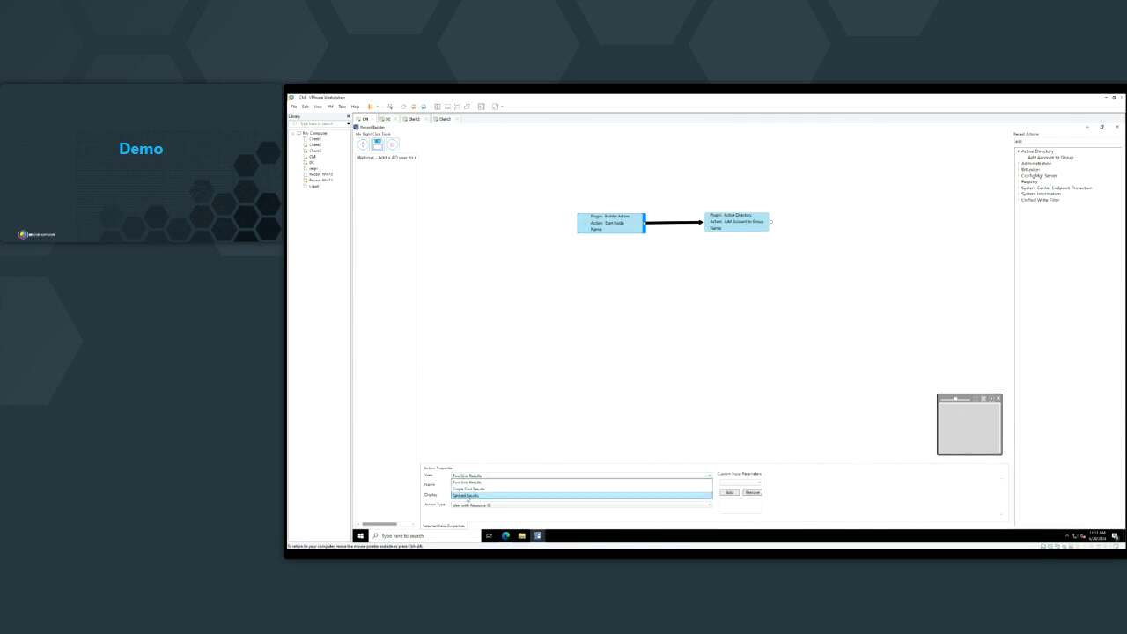
click(467, 496)
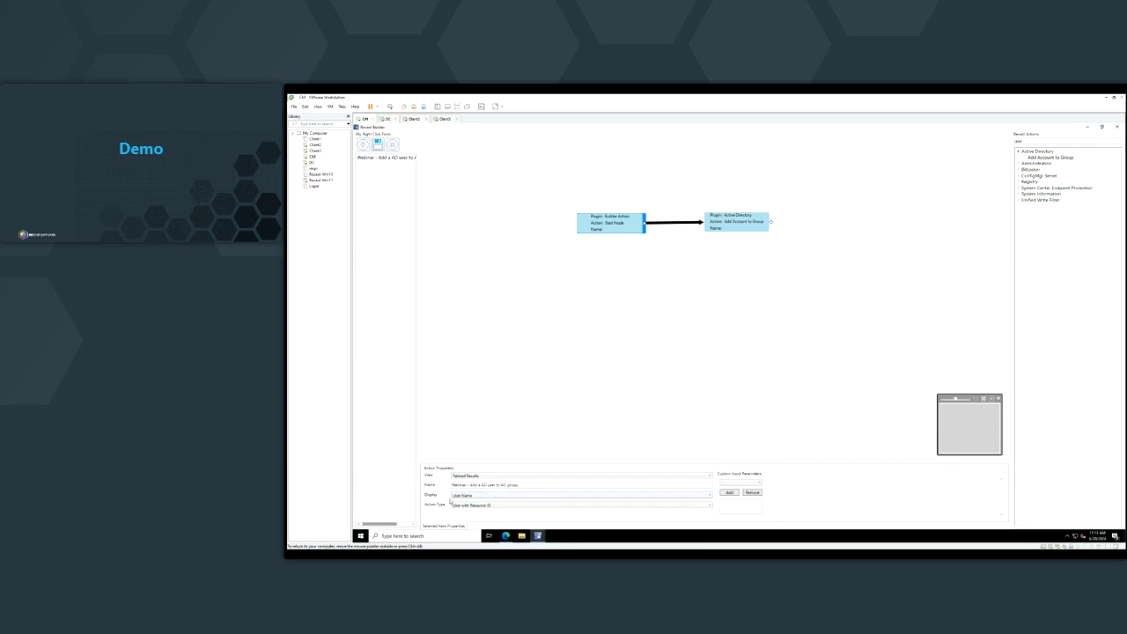
click(459, 496)
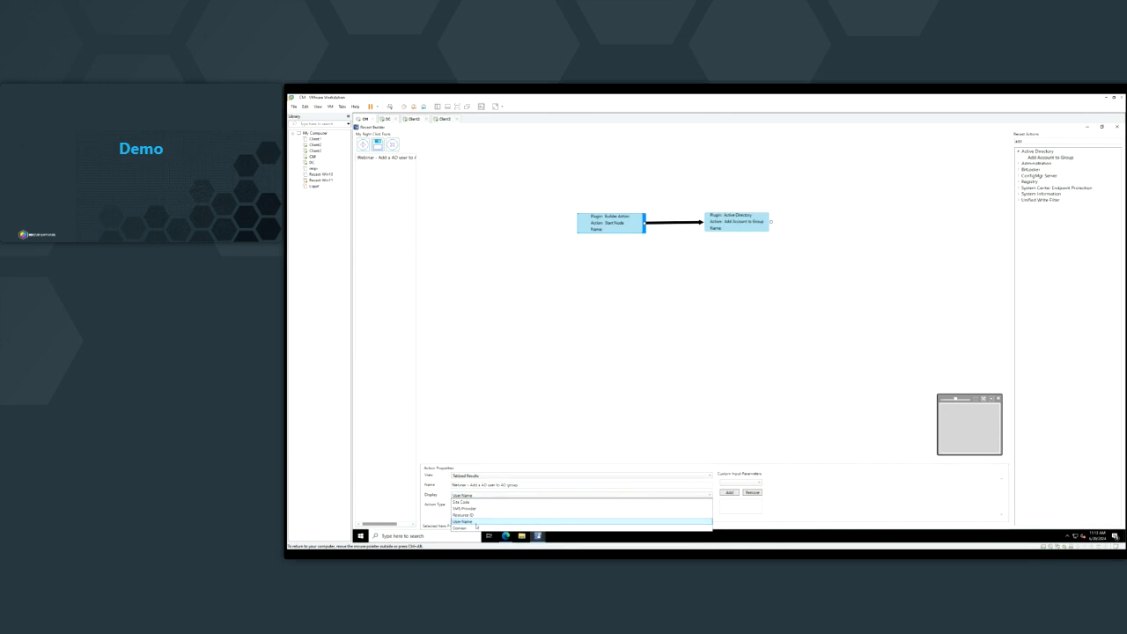
click(475, 522)
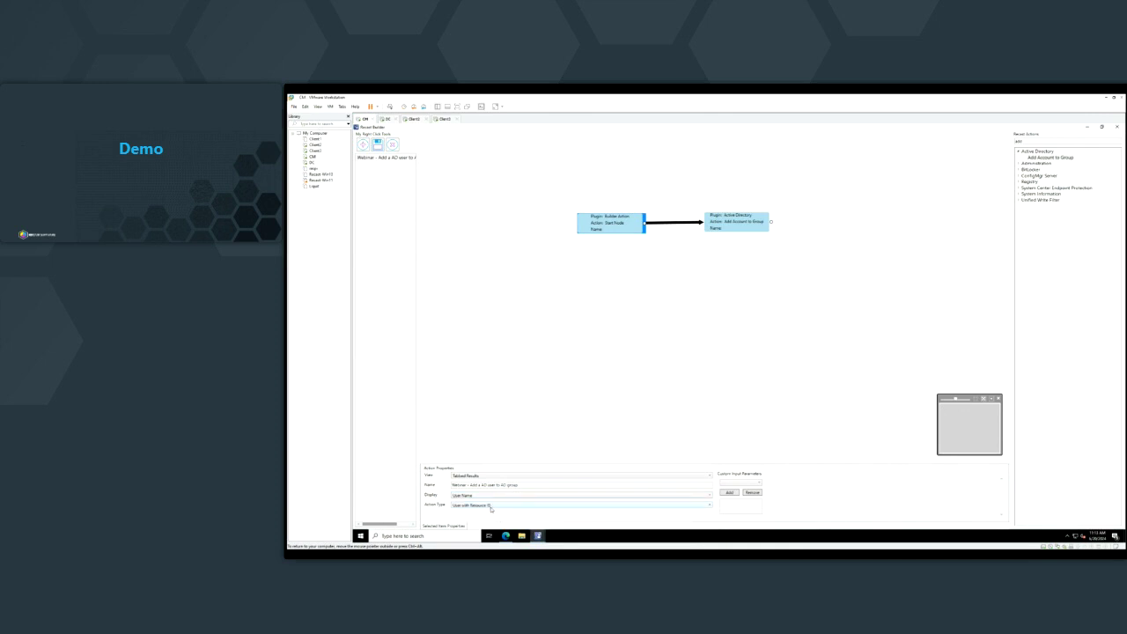
Examine the SAM Account Name, Domain and Group input parameters on the edge between the Start Node and Add Account to Group.
click(677, 224)
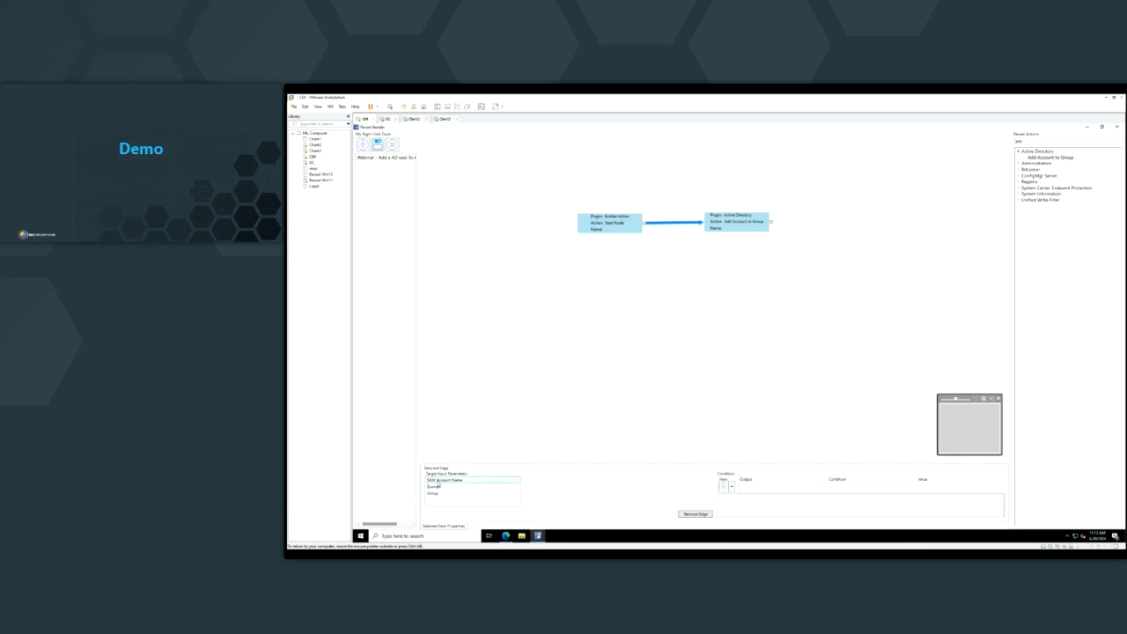
click(437, 485)
click(444, 481)
click(442, 488)
click(512, 481)
click(546, 487)
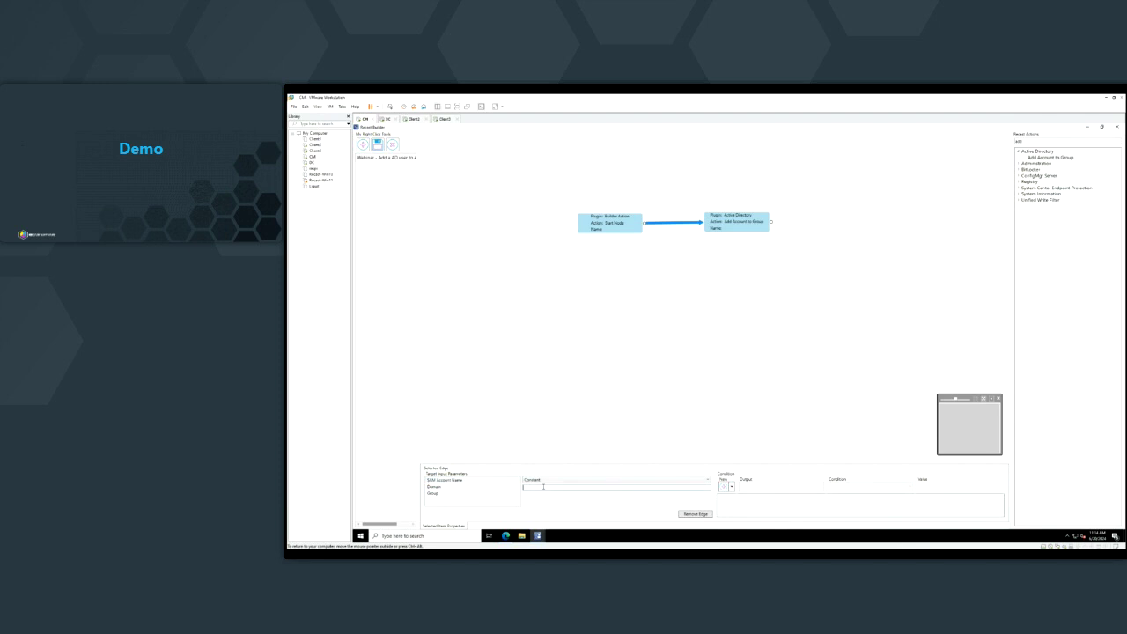
click(455, 493)
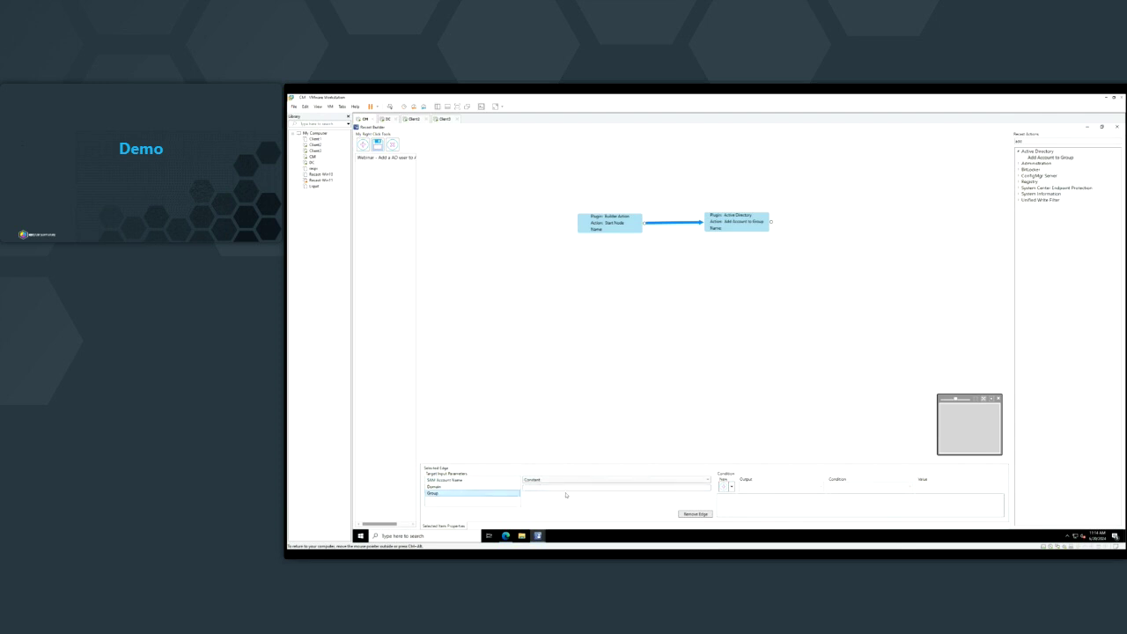
click(438, 489)
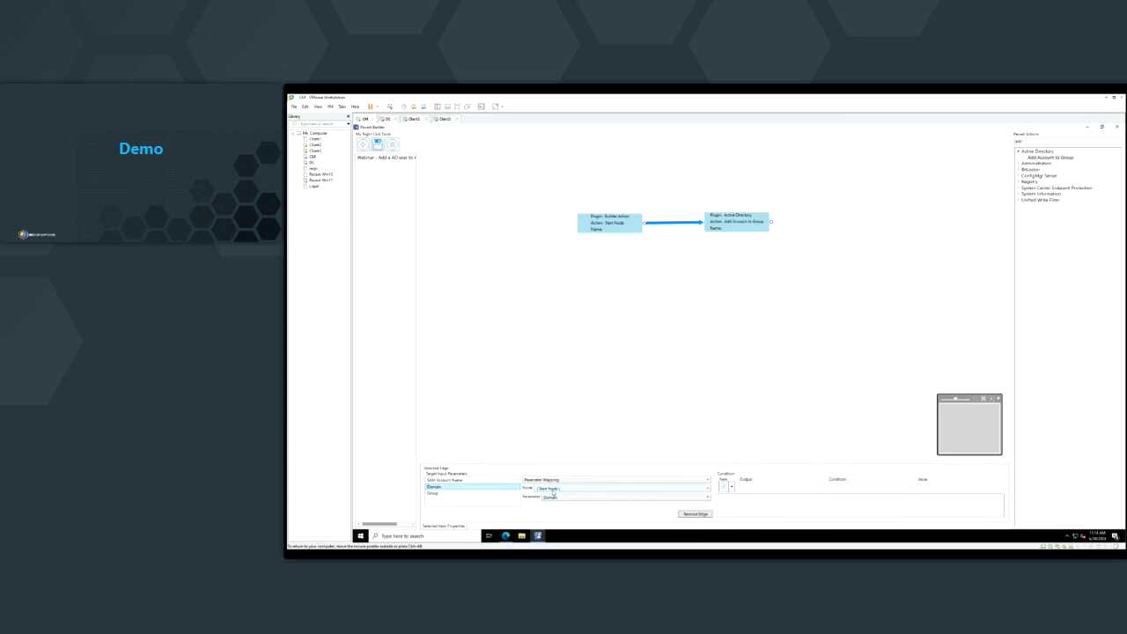
Map the edge's SAM Account Name parameter to the Start Node's User Name parameter and check the Domain mapping.
click(446, 481)
click(535, 487)
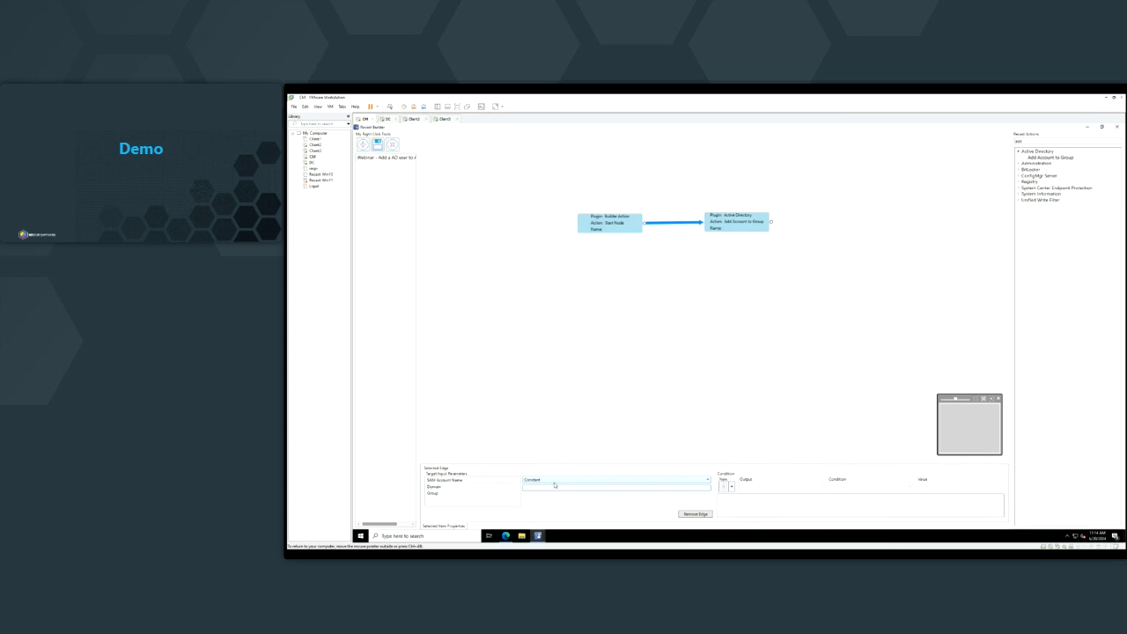
click(567, 481)
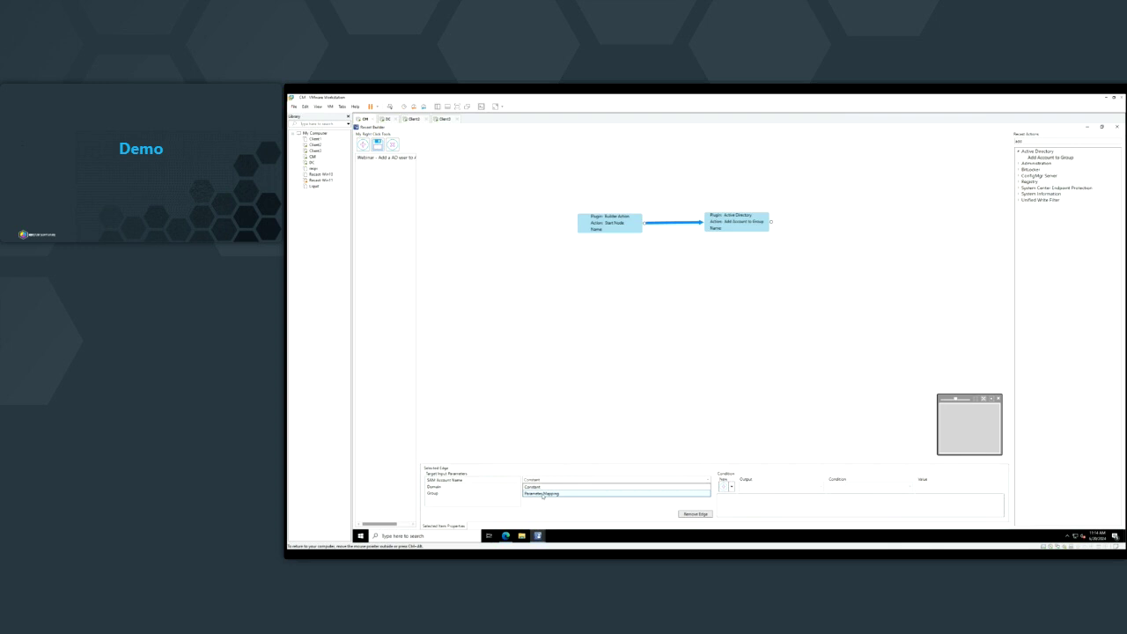
click(544, 494)
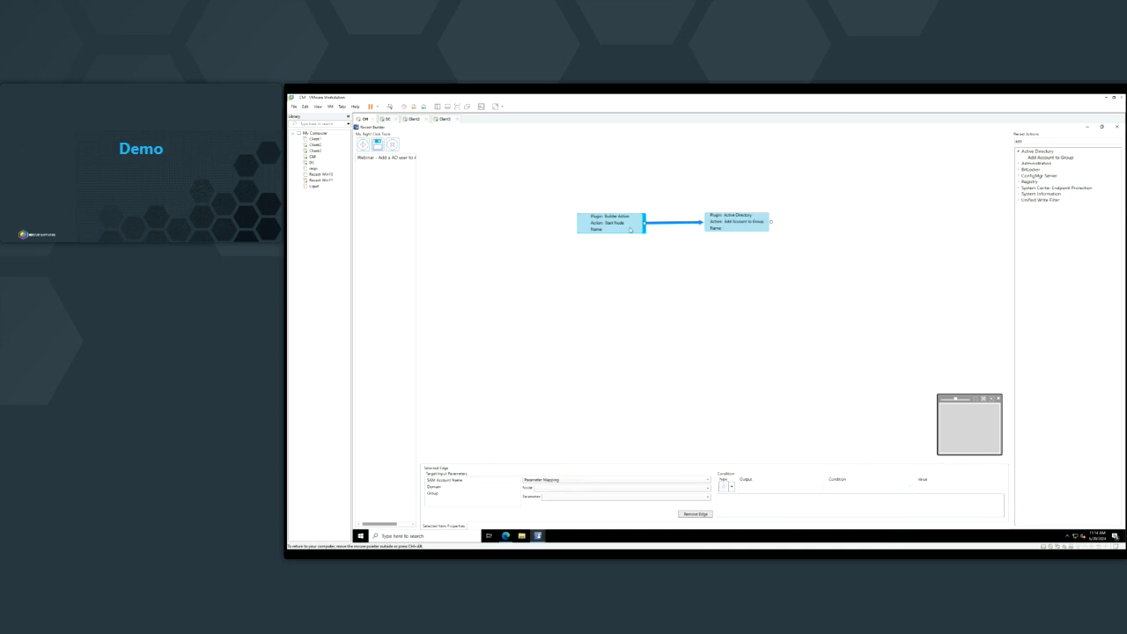
click(557, 490)
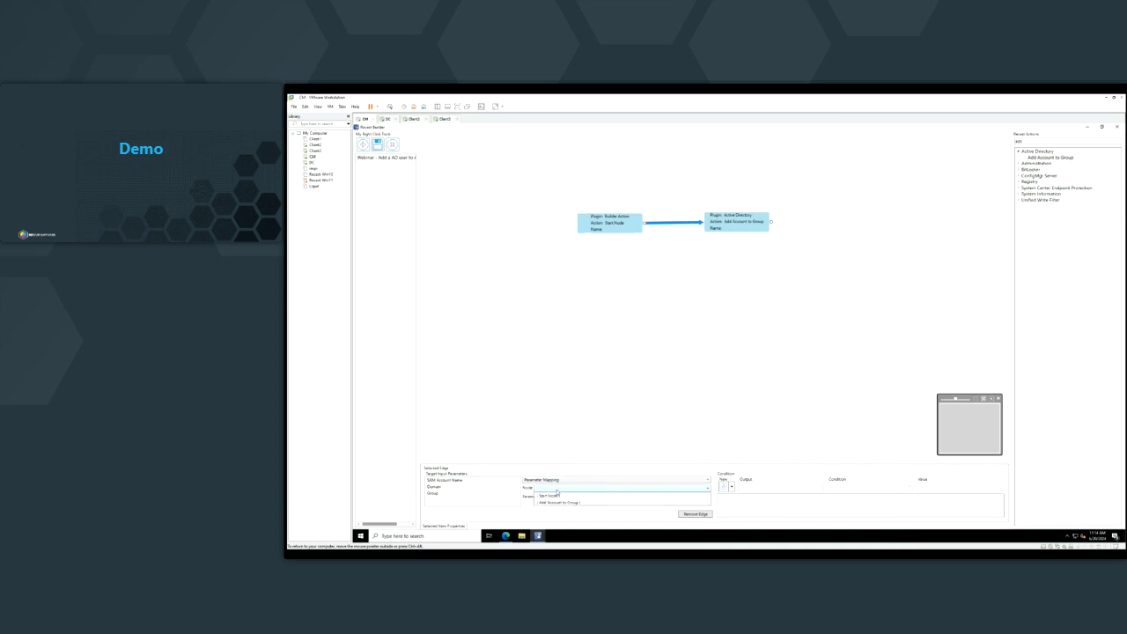
click(546, 499)
click(562, 497)
click(554, 525)
click(449, 488)
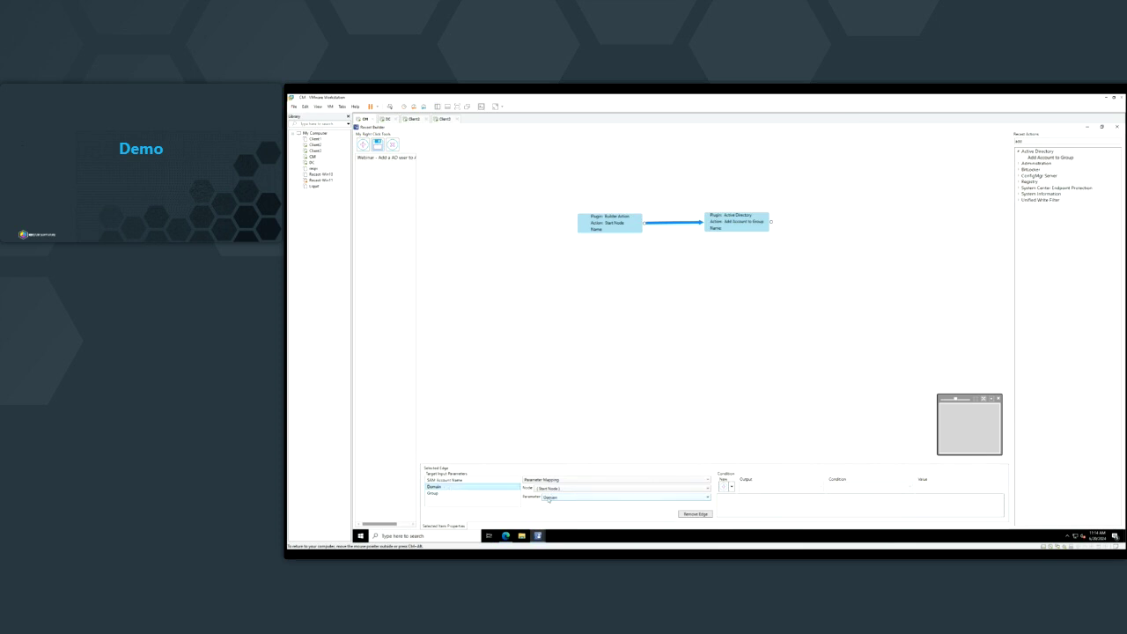
Set the edge's Group parameter to the constant "Domain Admins", checking the group's name in the Configuration Manager user list.
click(467, 493)
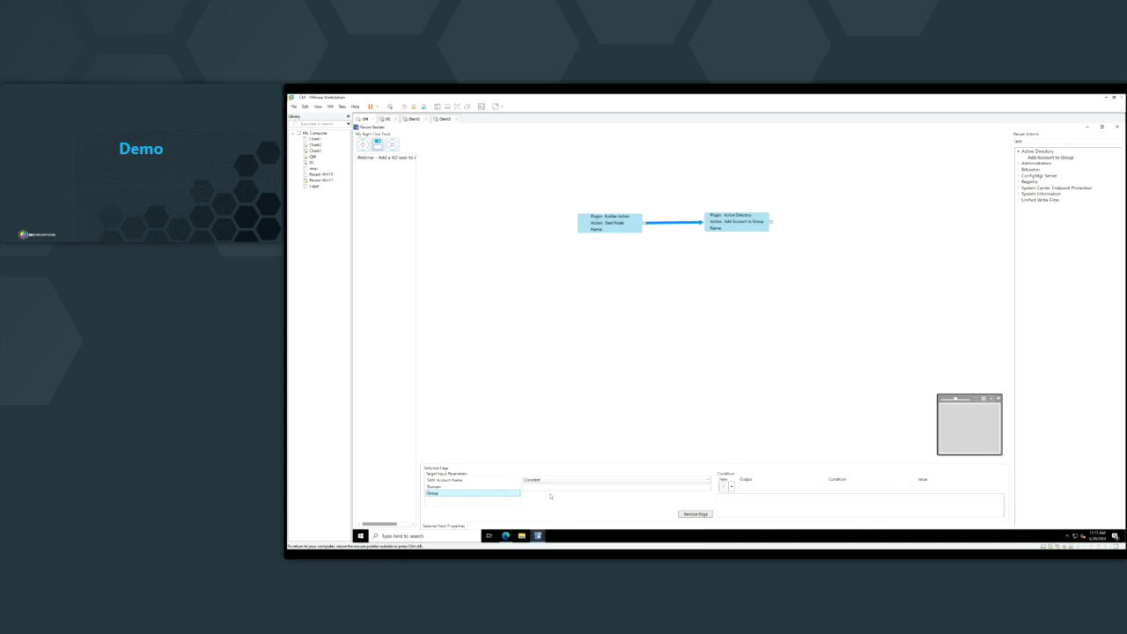
click(546, 487)
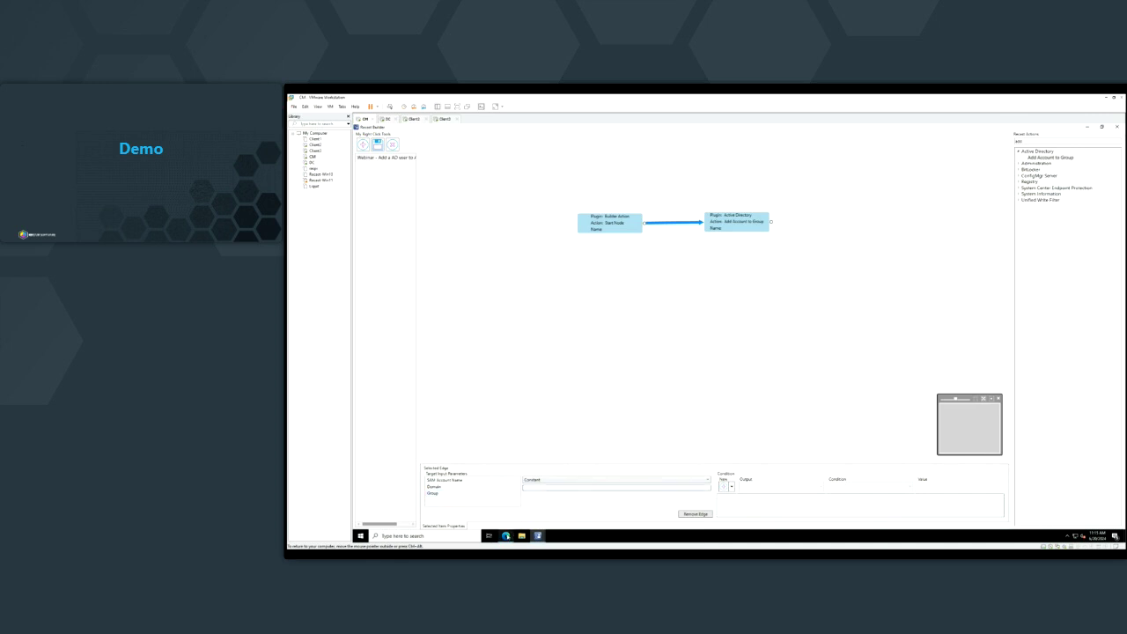
click(518, 523)
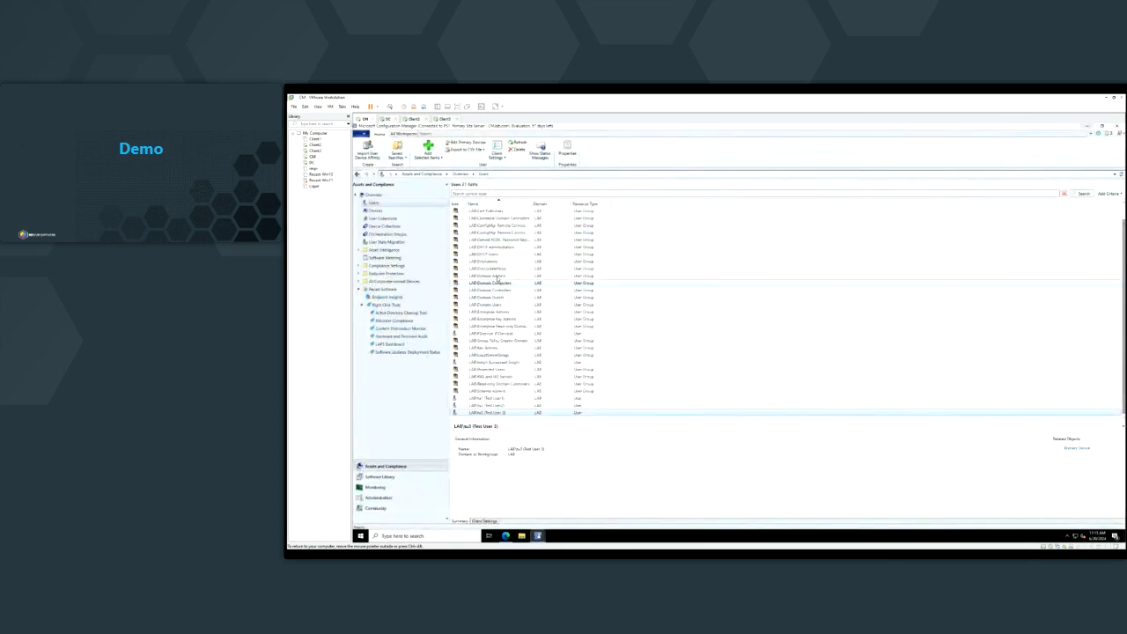
click(499, 277)
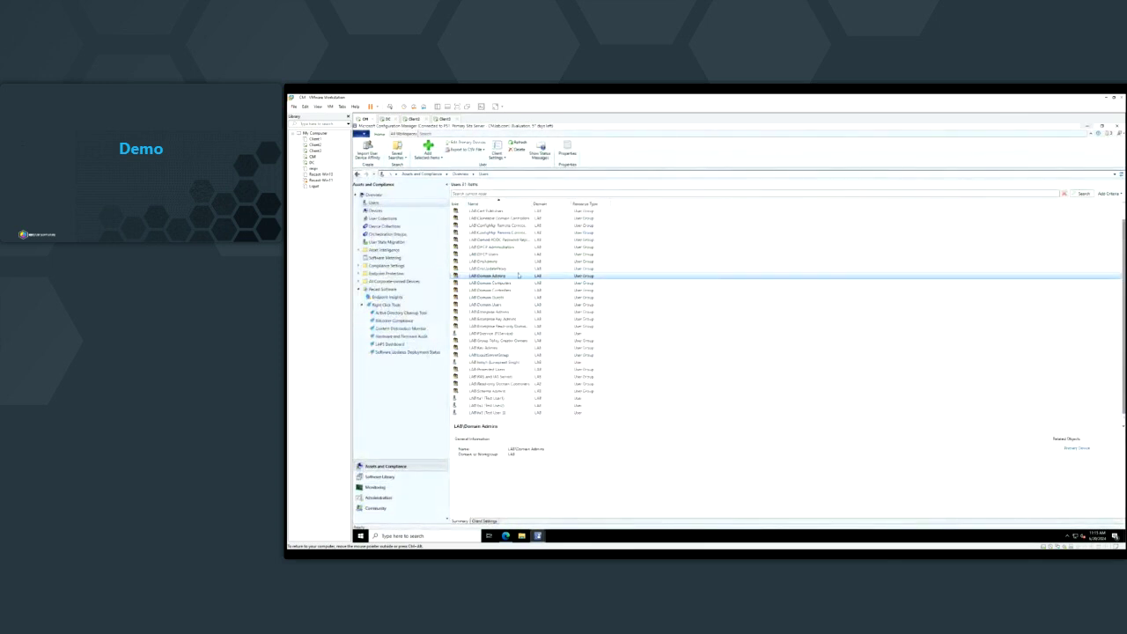
mouse_move(537, 535)
click(570, 510)
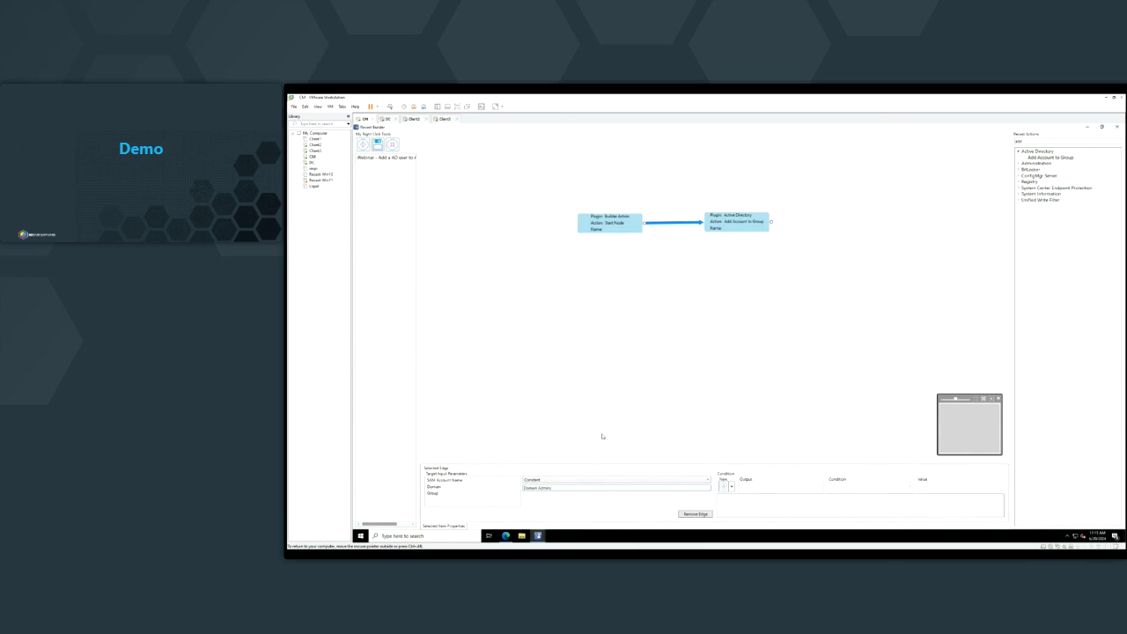
Recheck the edge's input parameters, save the action, and minimize the builder to return to Configuration Manager.
click(432, 486)
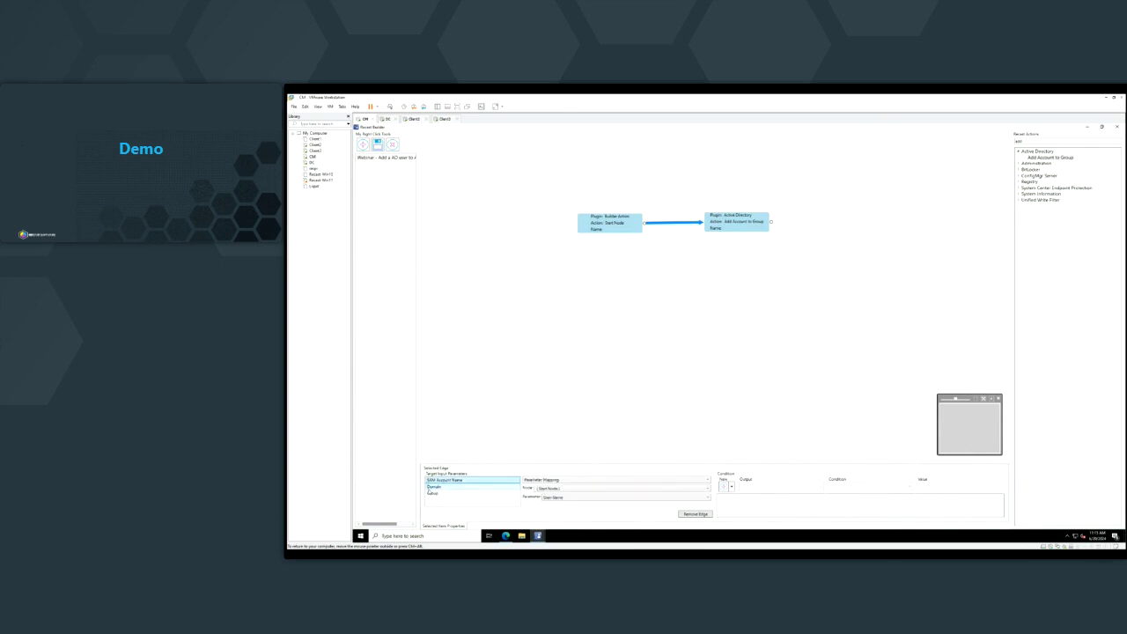
click(432, 493)
click(733, 223)
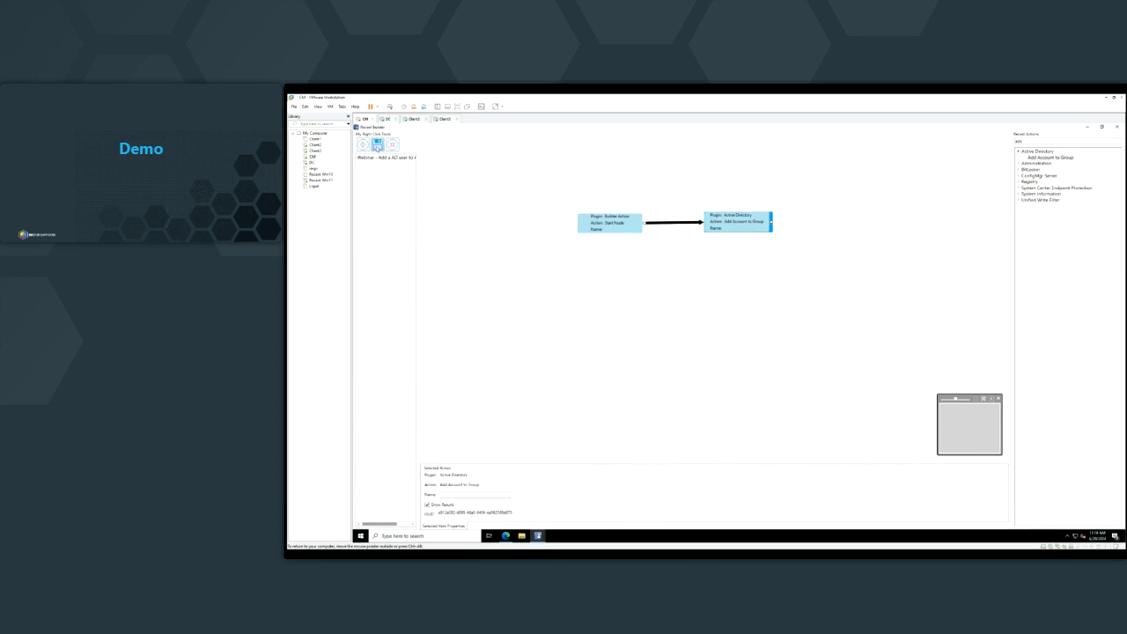
click(1087, 127)
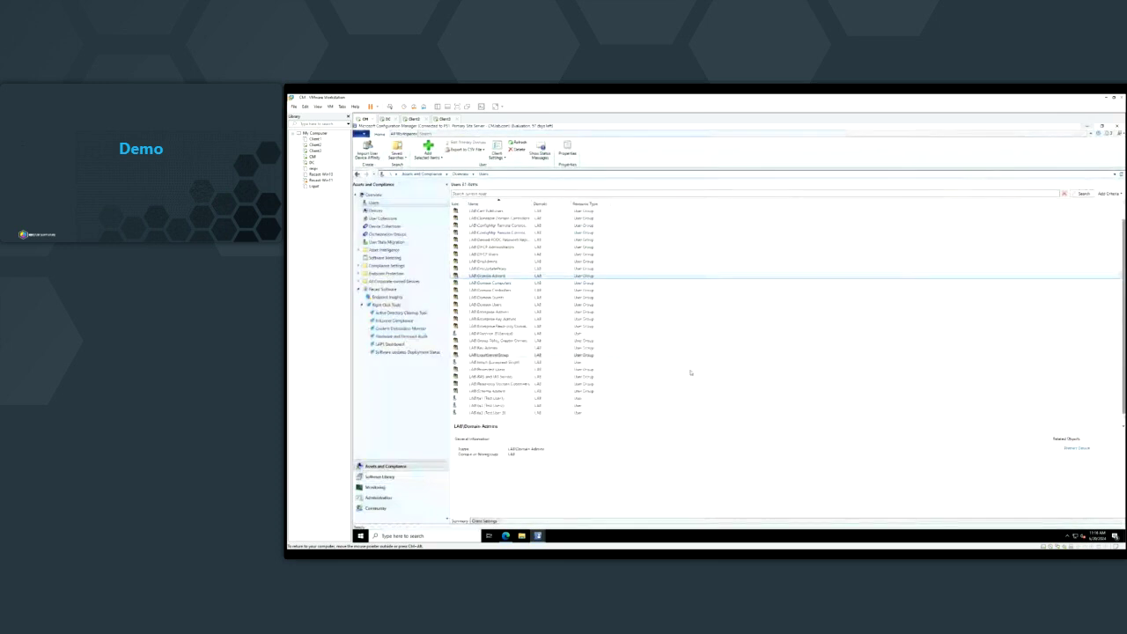
click(493, 413)
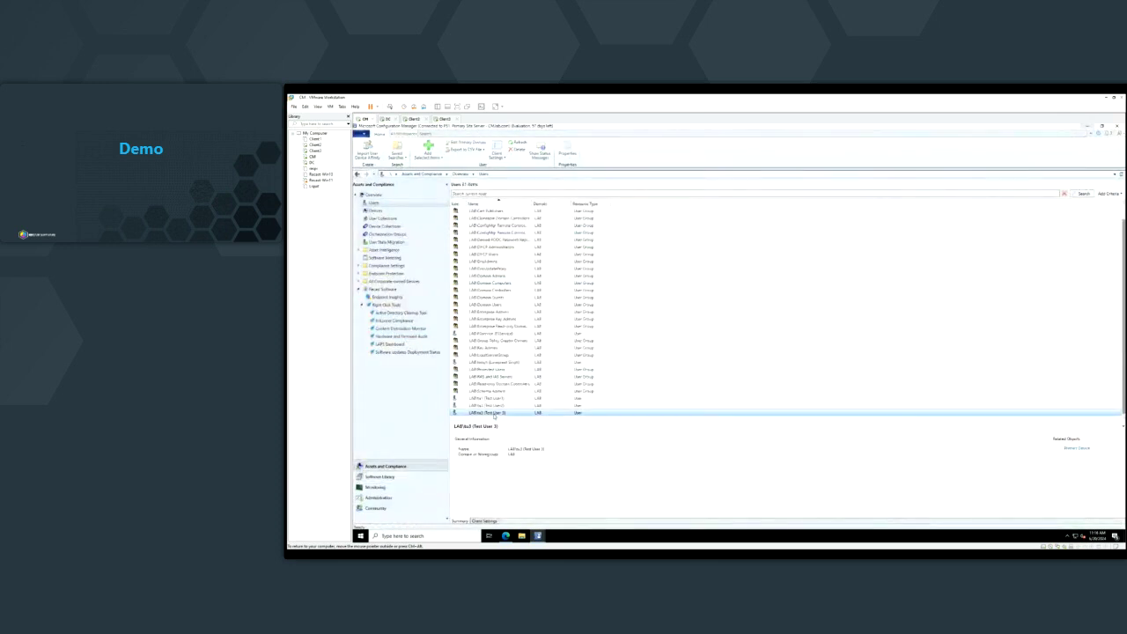
right_click(495, 415)
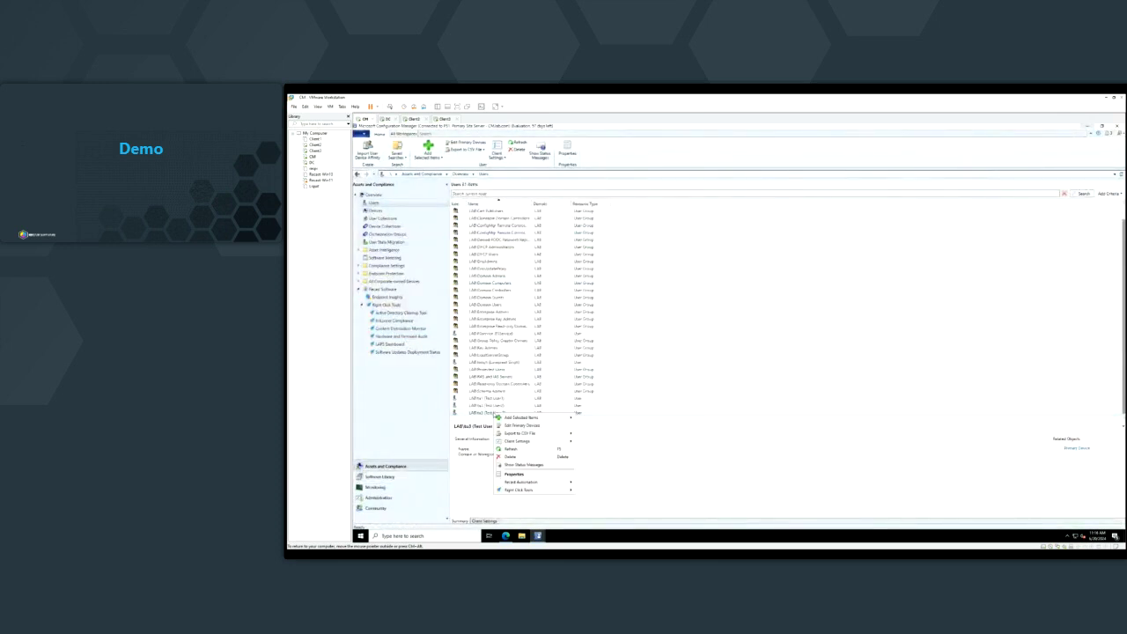
click(493, 319)
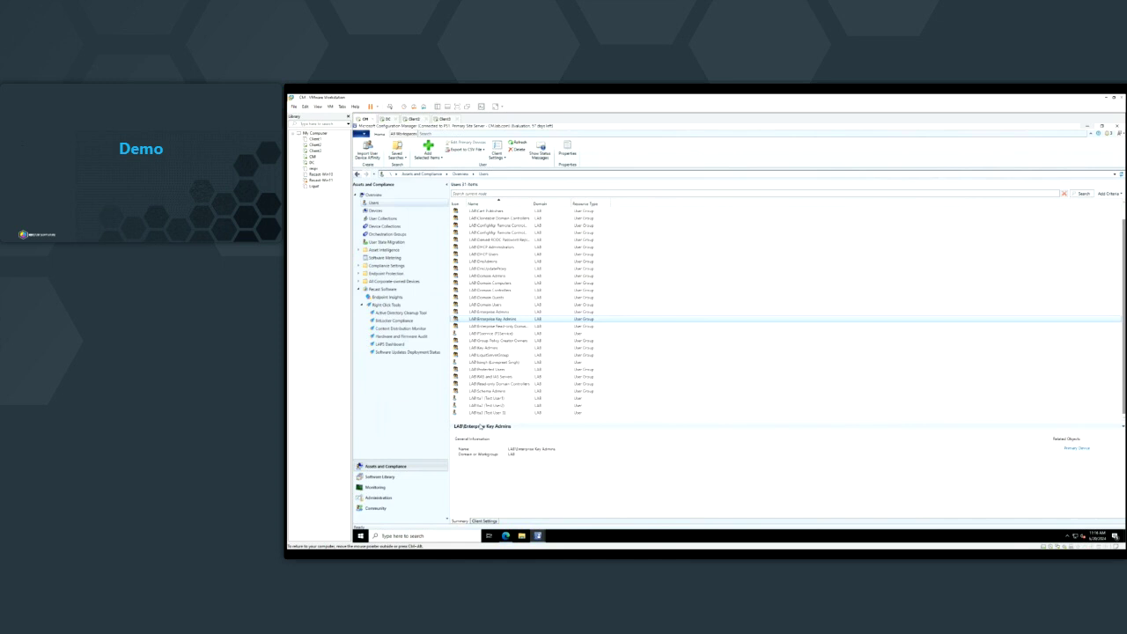
Switch to the DC machine and check Test User 3's group memberships in Active Directory Users and Computers.
click(311, 162)
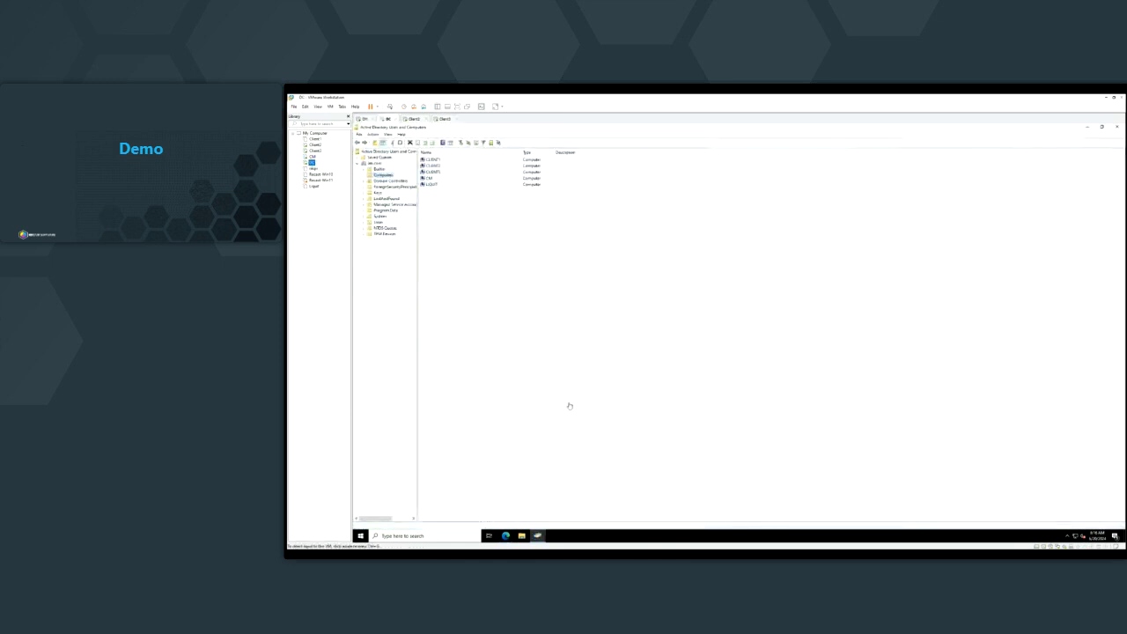
click(376, 220)
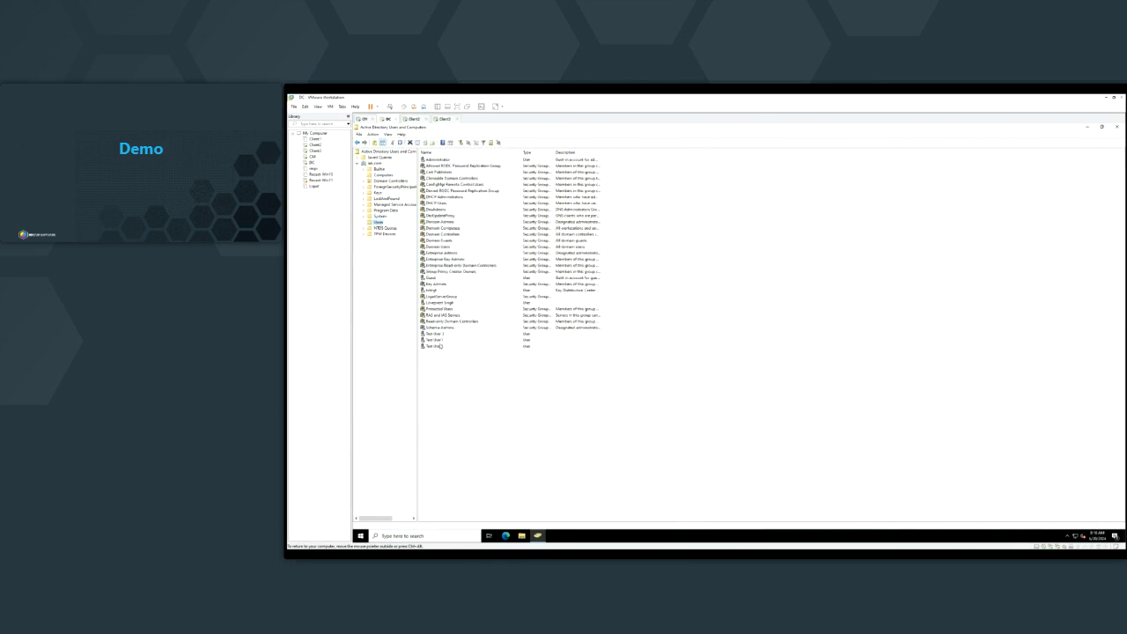
double_click(436, 333)
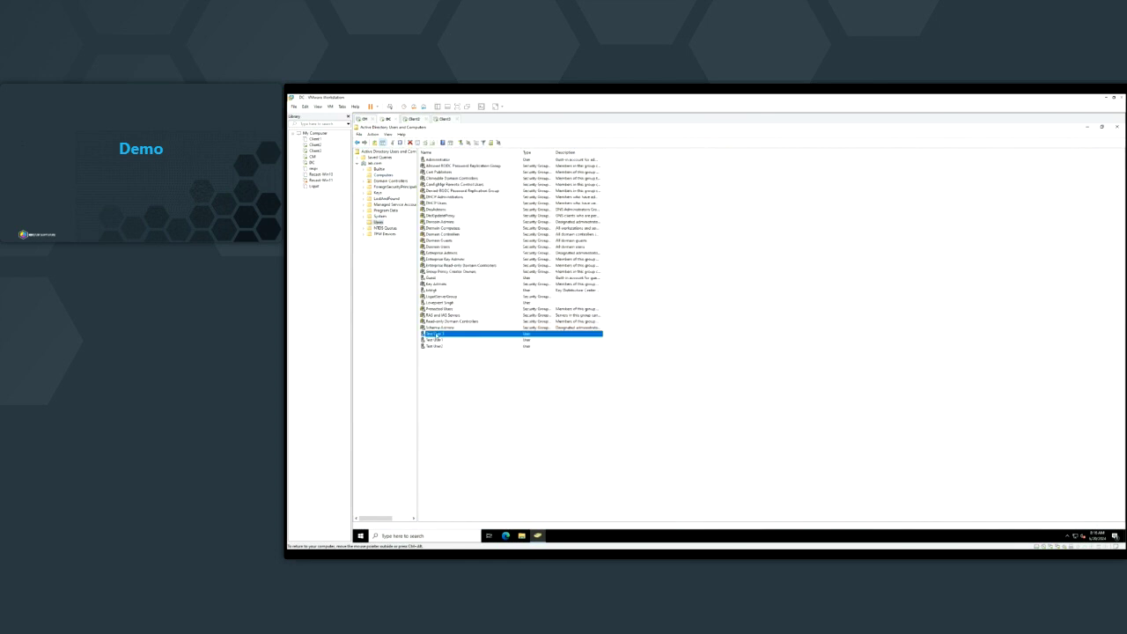
click(723, 250)
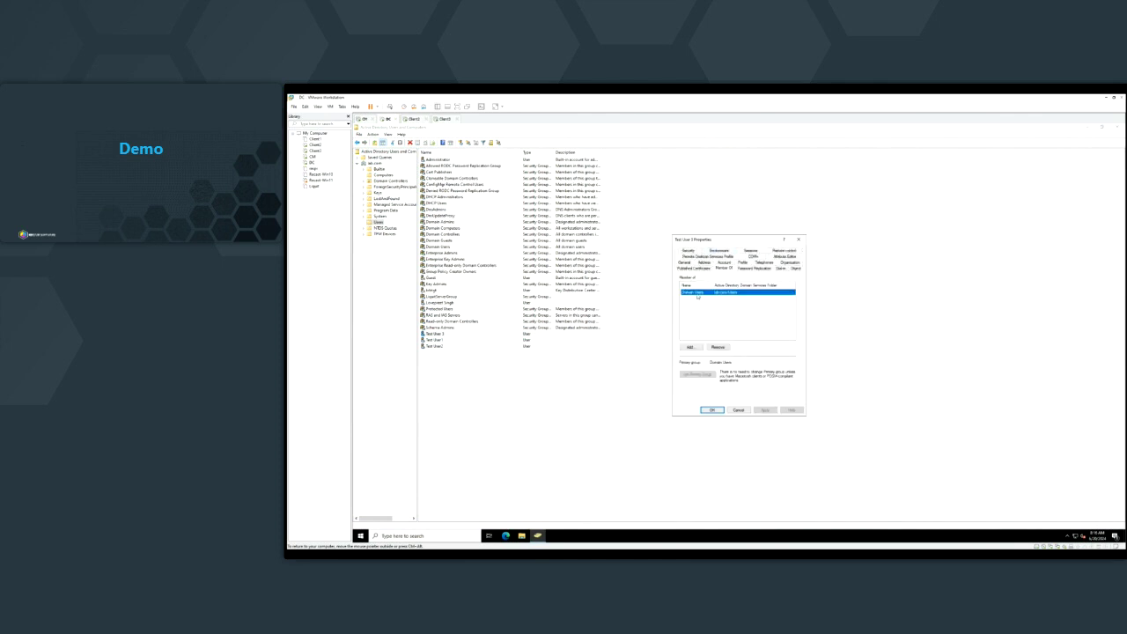
click(715, 305)
Return to the CM machine, run the "Webinar - Add a AD user to AD group" action immediately on Test User 3, and examine its result properties.
click(312, 156)
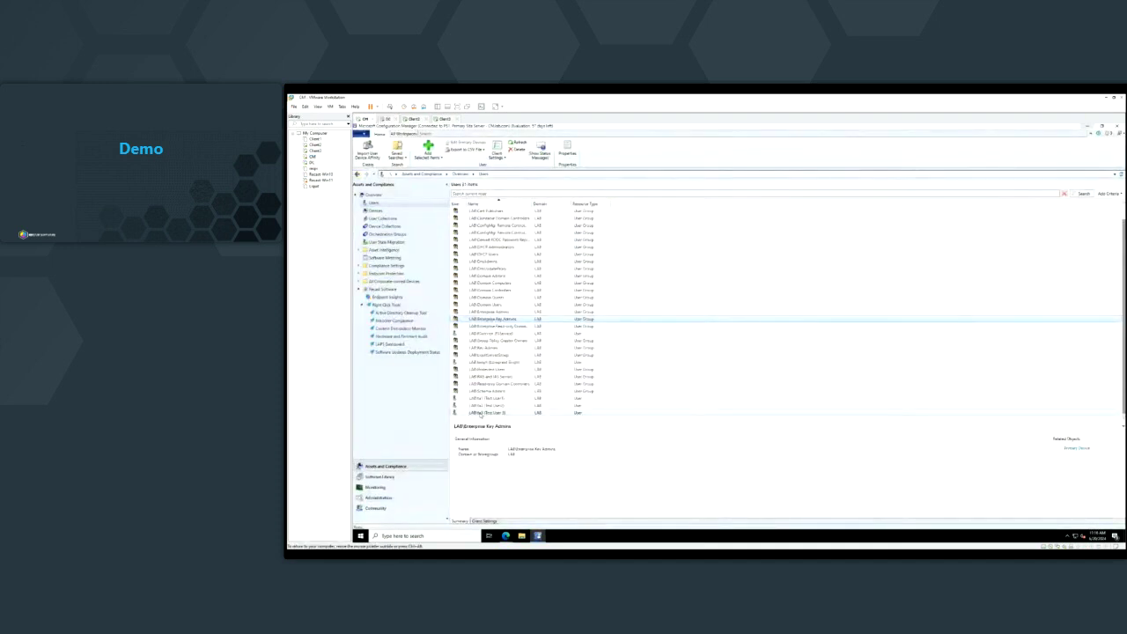
right_click(480, 413)
mouse_move(533, 484)
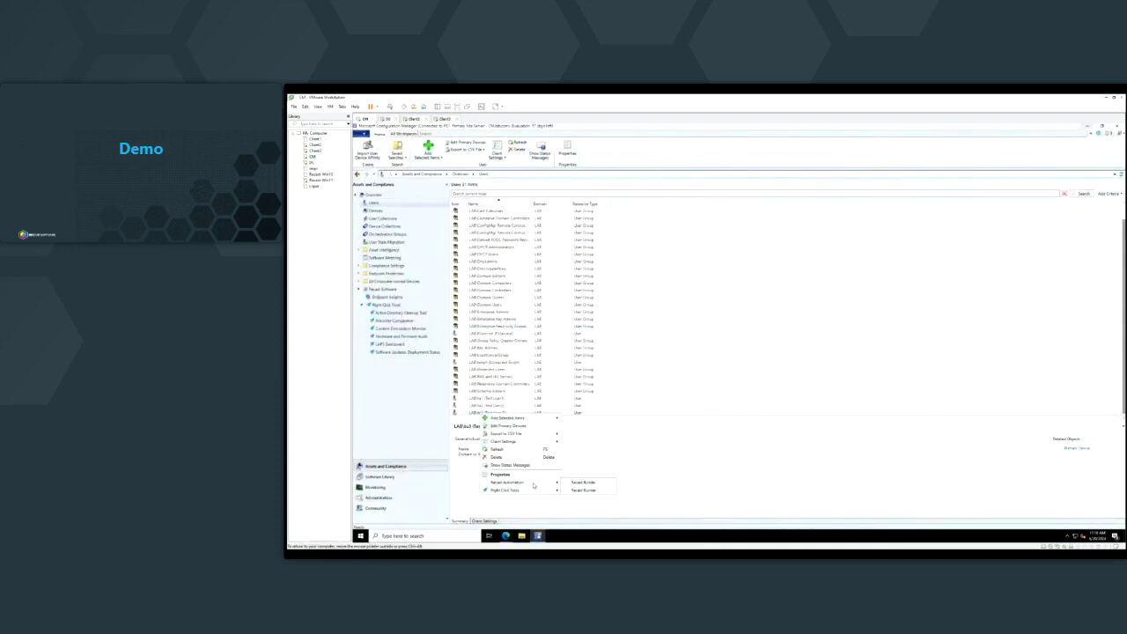
click(588, 491)
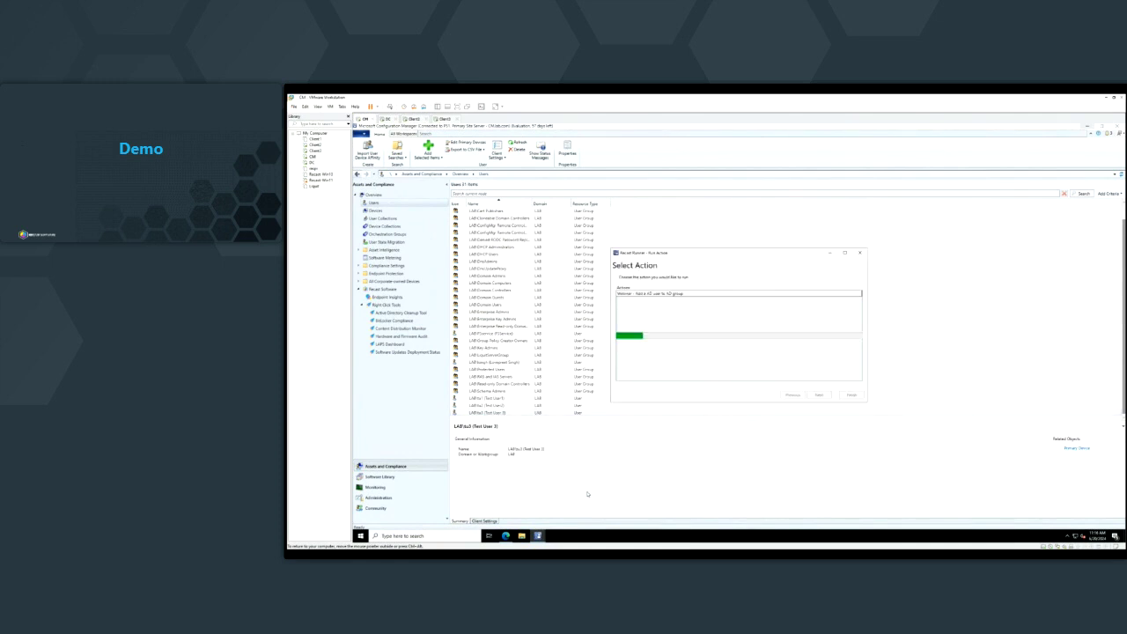
click(701, 296)
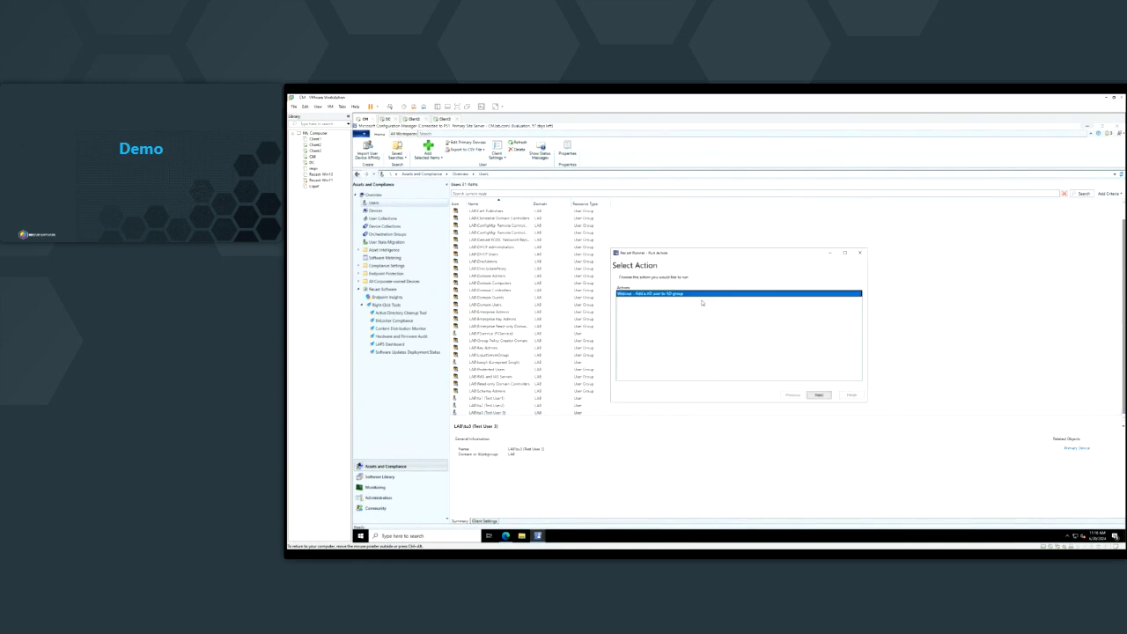
click(819, 394)
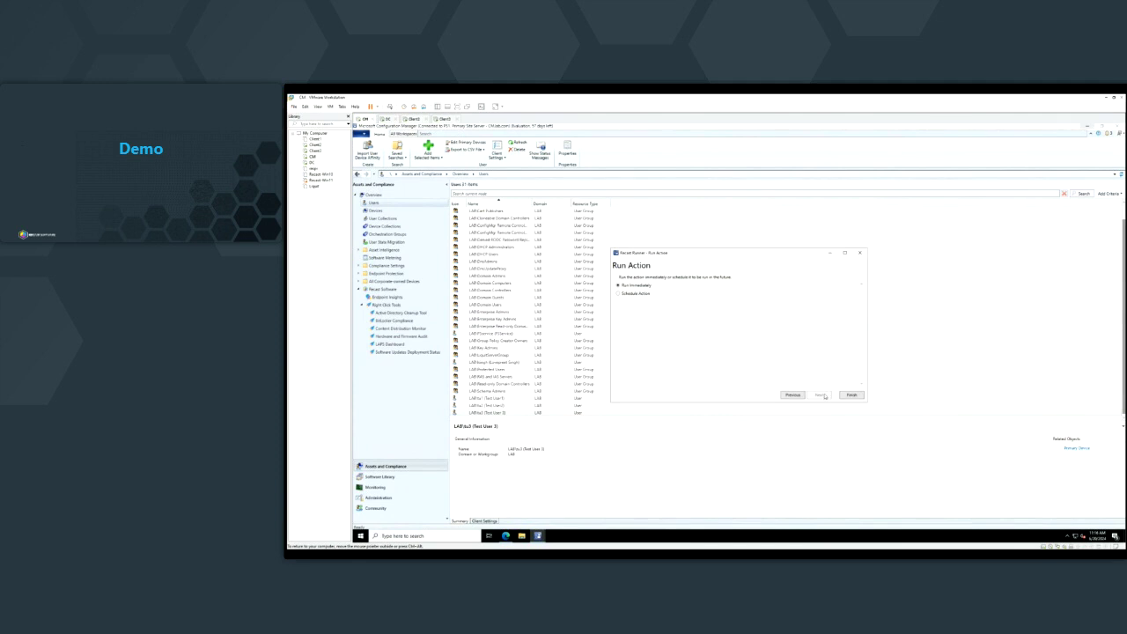
click(851, 395)
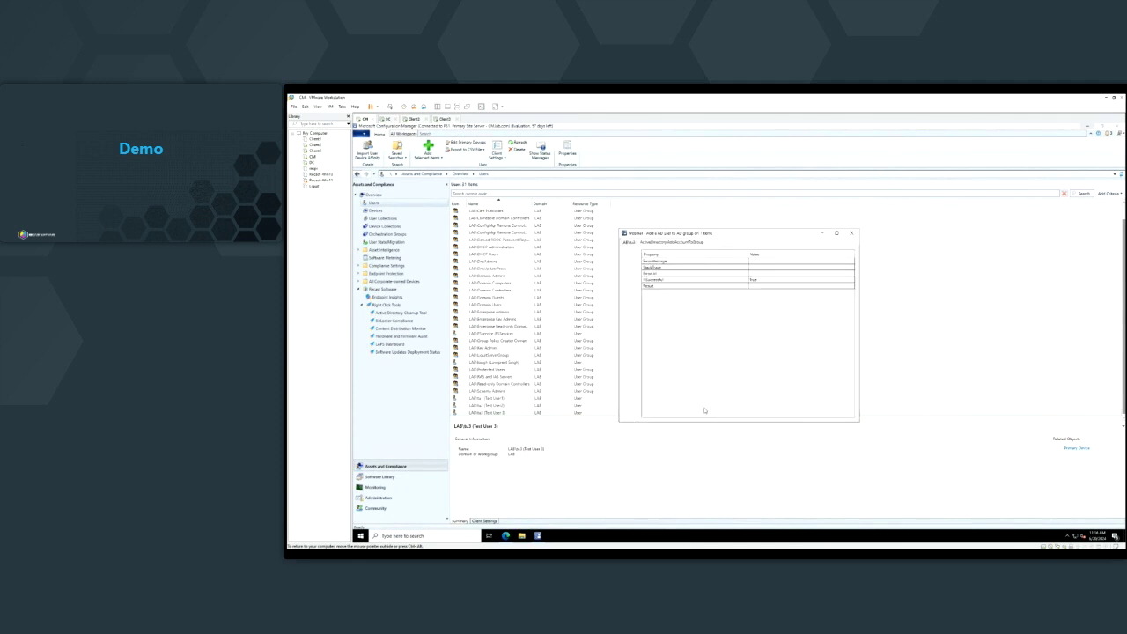
click(672, 280)
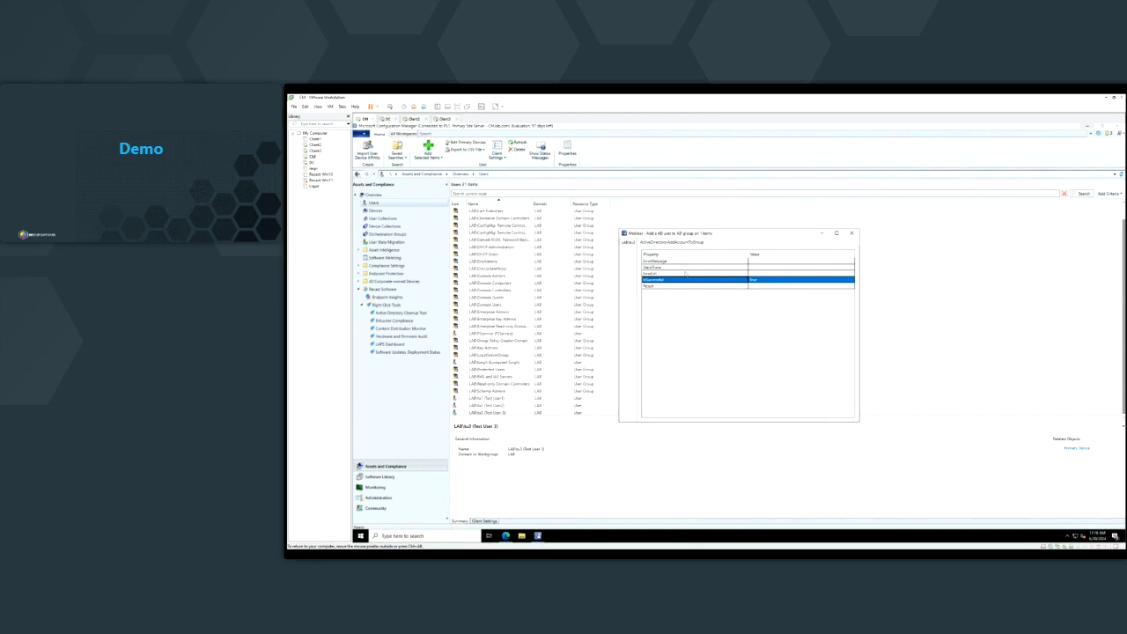
click(745, 262)
click(760, 274)
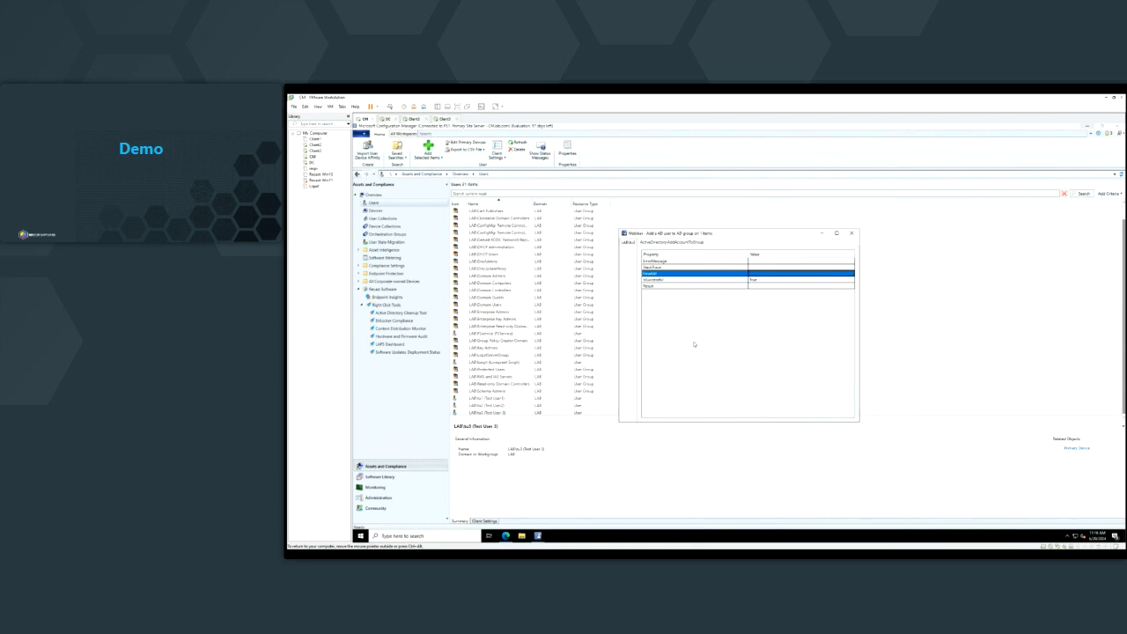
Switch back to the DC machine and reopen Test User 3's properties to recheck the user's group memberships.
click(311, 162)
click(762, 320)
click(797, 240)
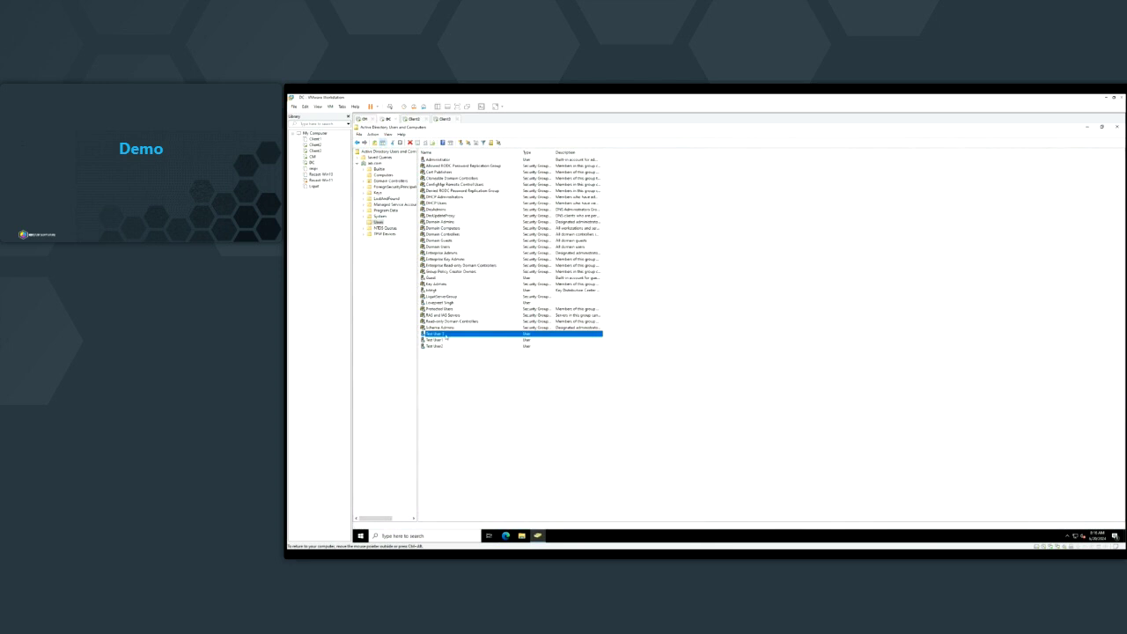
right_click(444, 334)
click(476, 434)
click(730, 251)
click(687, 298)
click(697, 292)
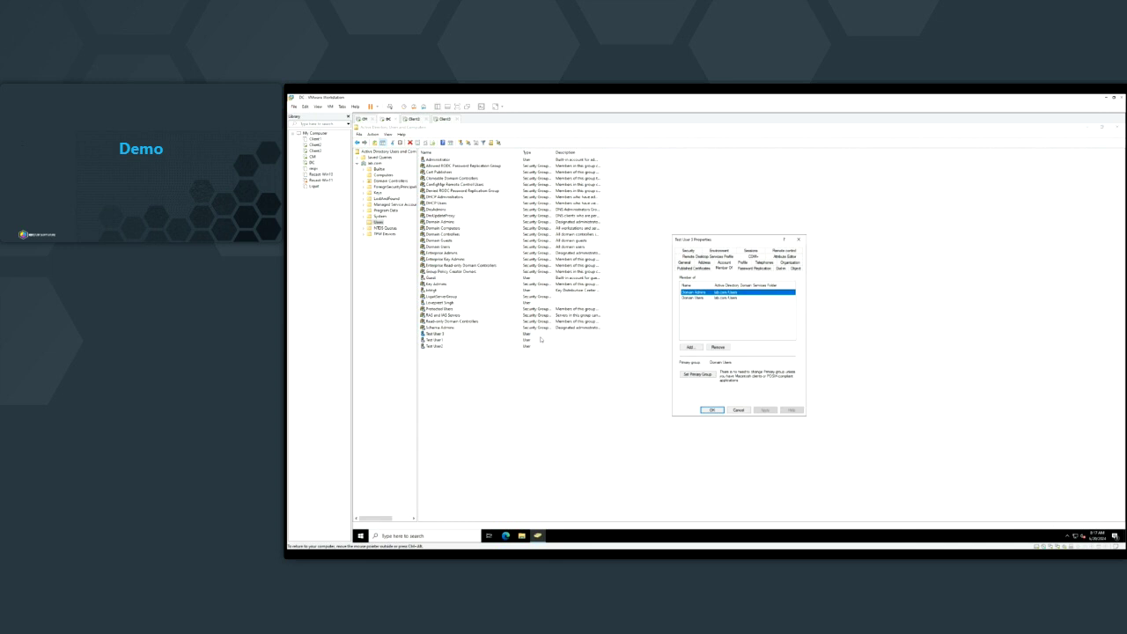
On the CM machine, close the action's results and open the latest AddAccountToGroup entry in the Recast Management Server audit log.
click(312, 156)
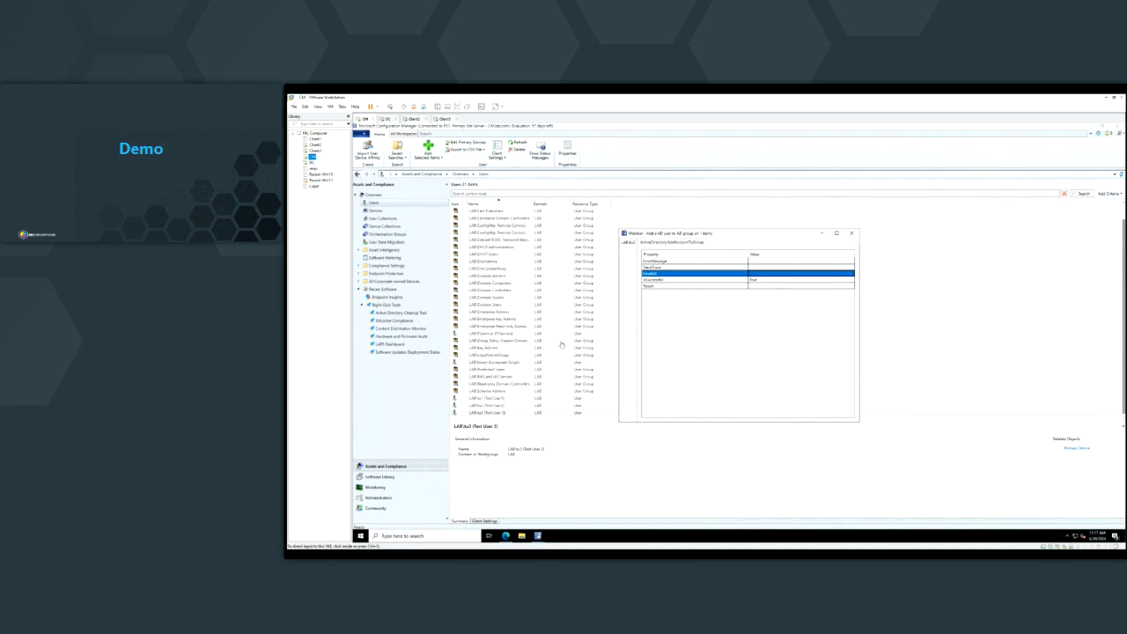
click(851, 232)
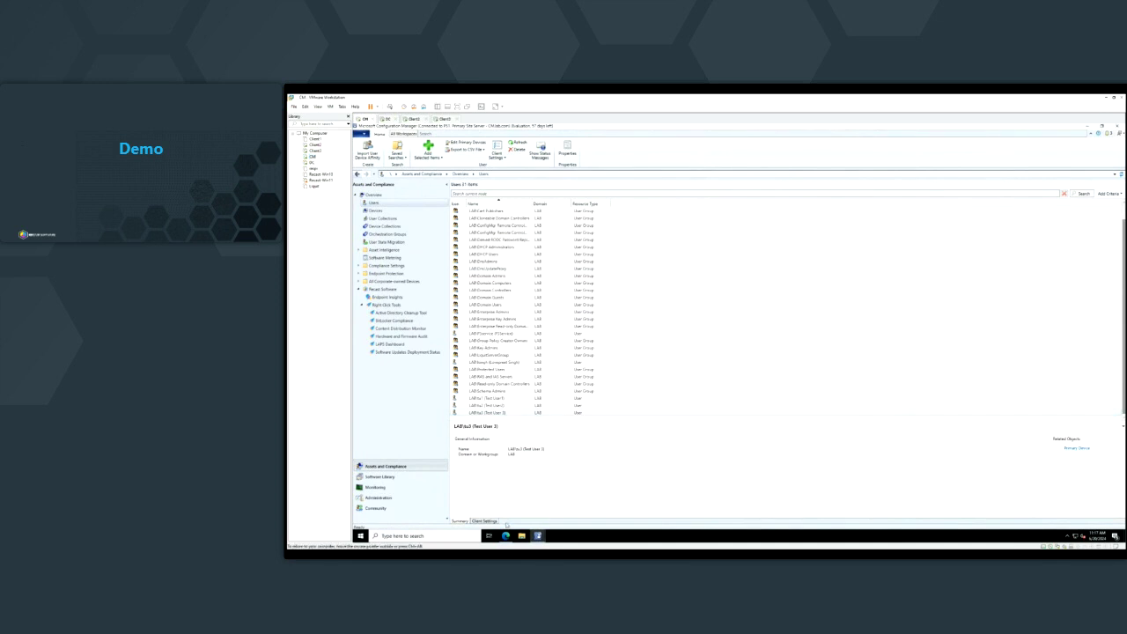
click(505, 535)
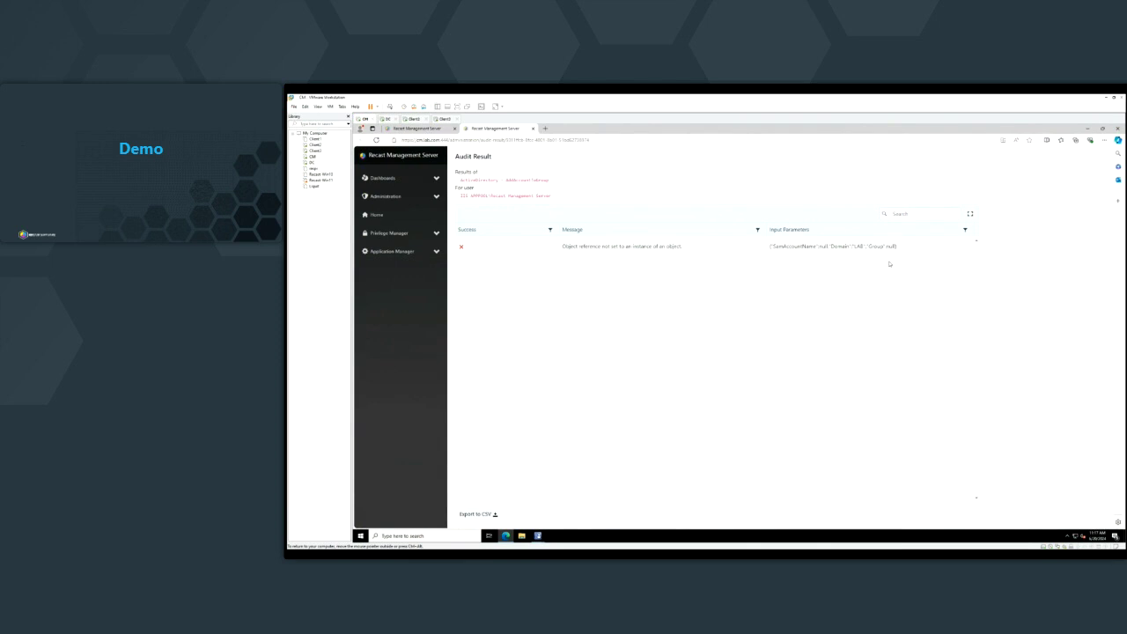
click(395, 195)
click(385, 306)
key(F5)
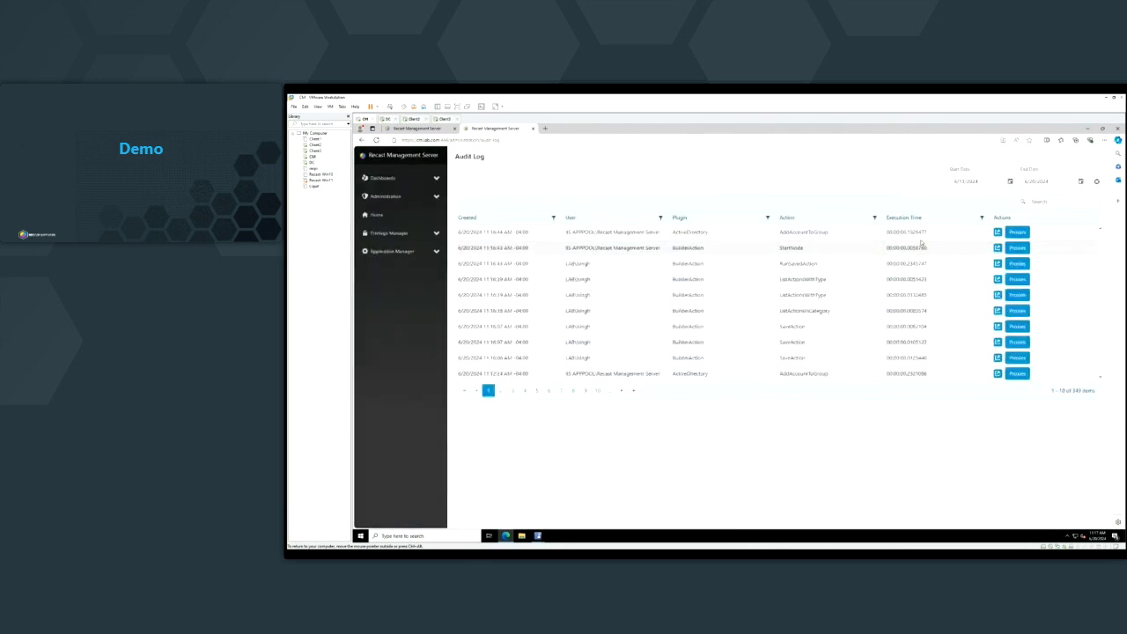
click(998, 233)
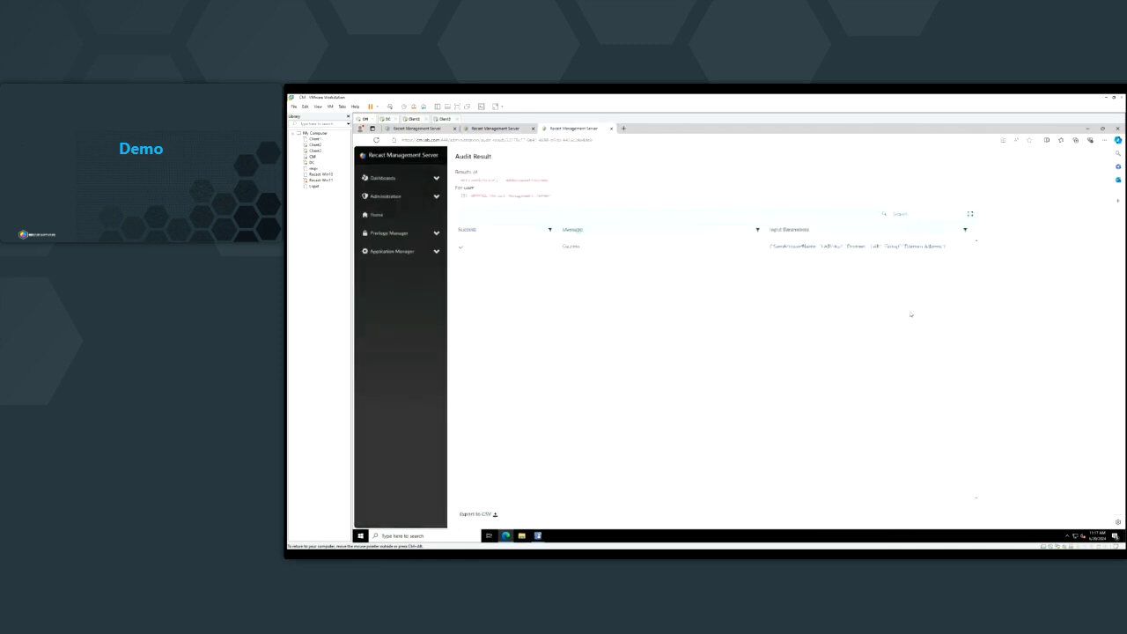
Examine the audit result's message and its SamAccountName, Domain and Group input parameters.
drag(568, 247, 614, 252)
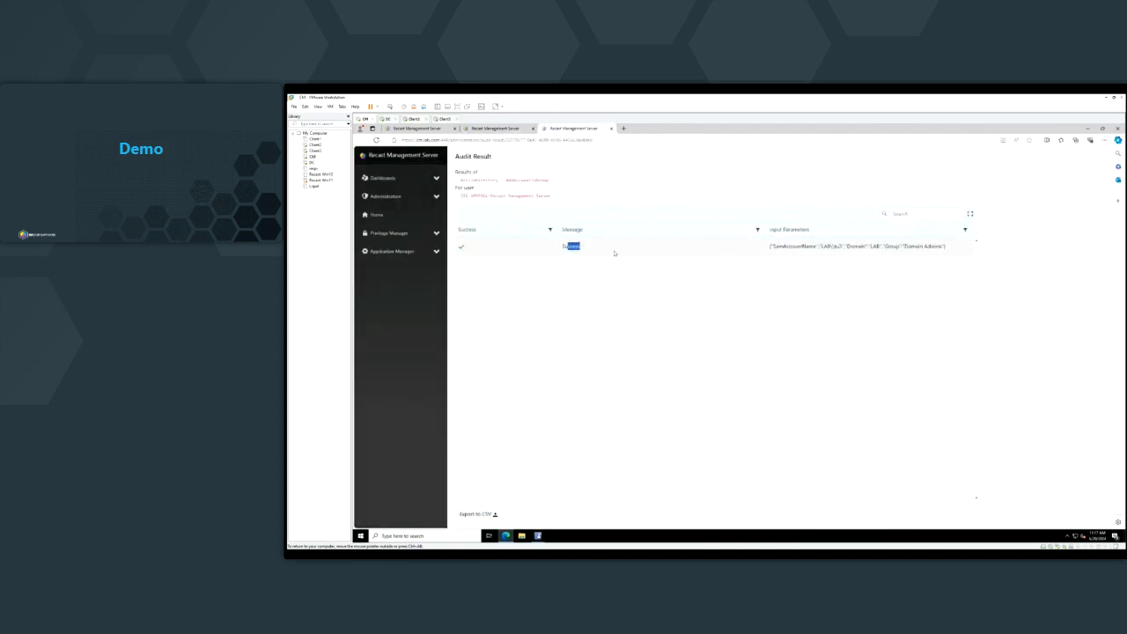
click(617, 254)
drag(824, 246, 898, 247)
click(852, 246)
click(891, 248)
click(854, 255)
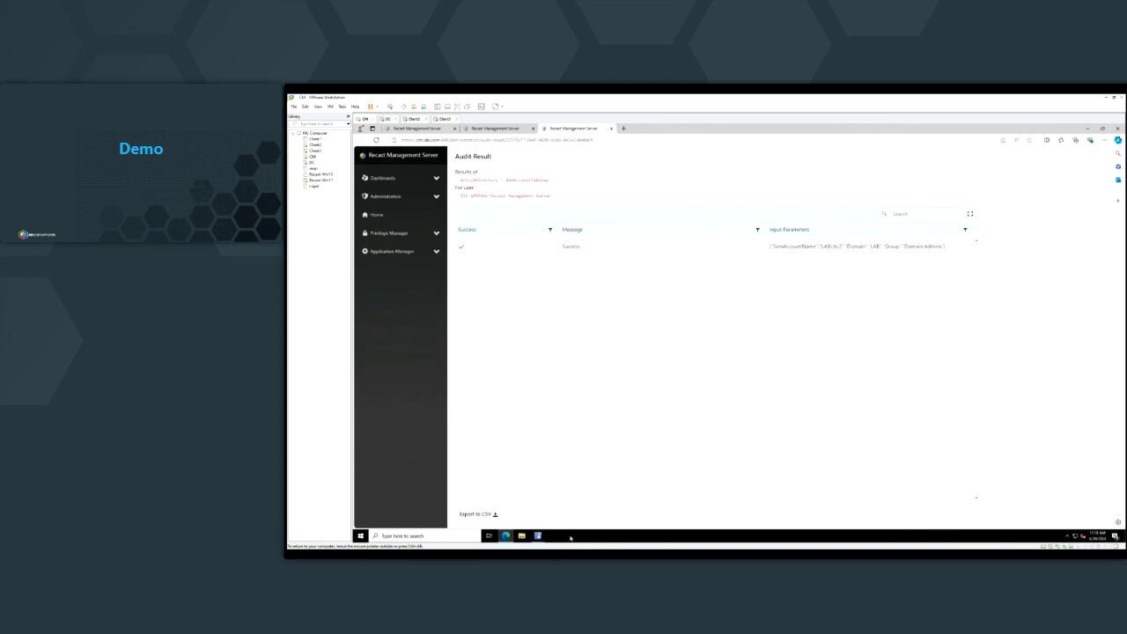
Switch to Recast Builder and create a new action.
mouse_move(537, 533)
click(576, 504)
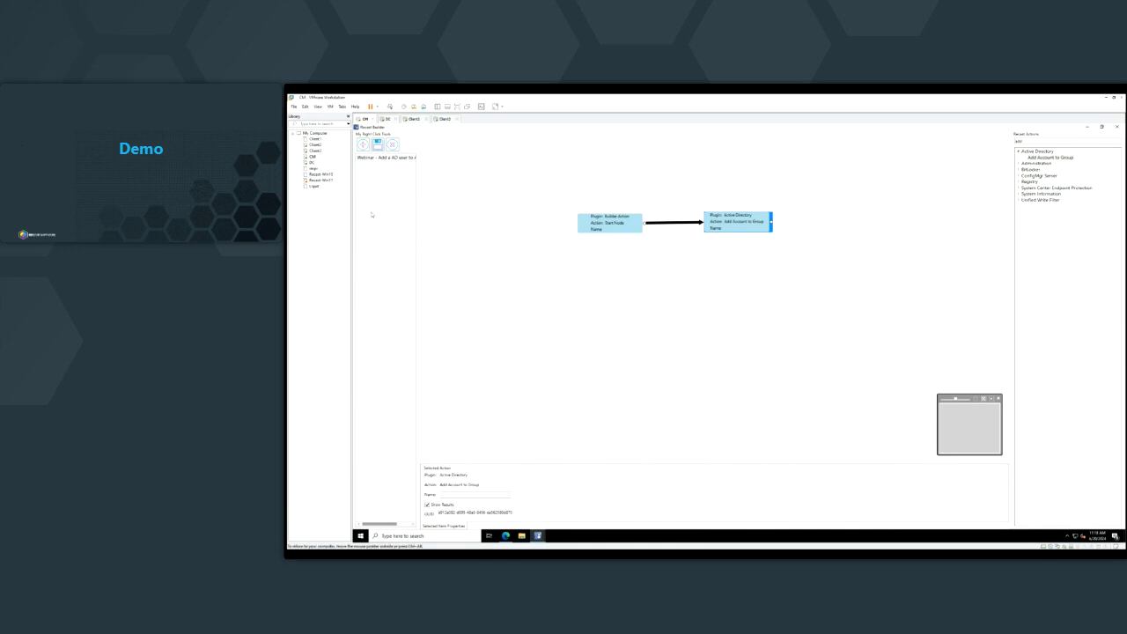
click(363, 145)
click(368, 165)
Rename the new action "Webinar - Compare AD groups" and move its Start Node nearer the middle of the canvas.
click(548, 225)
click(487, 485)
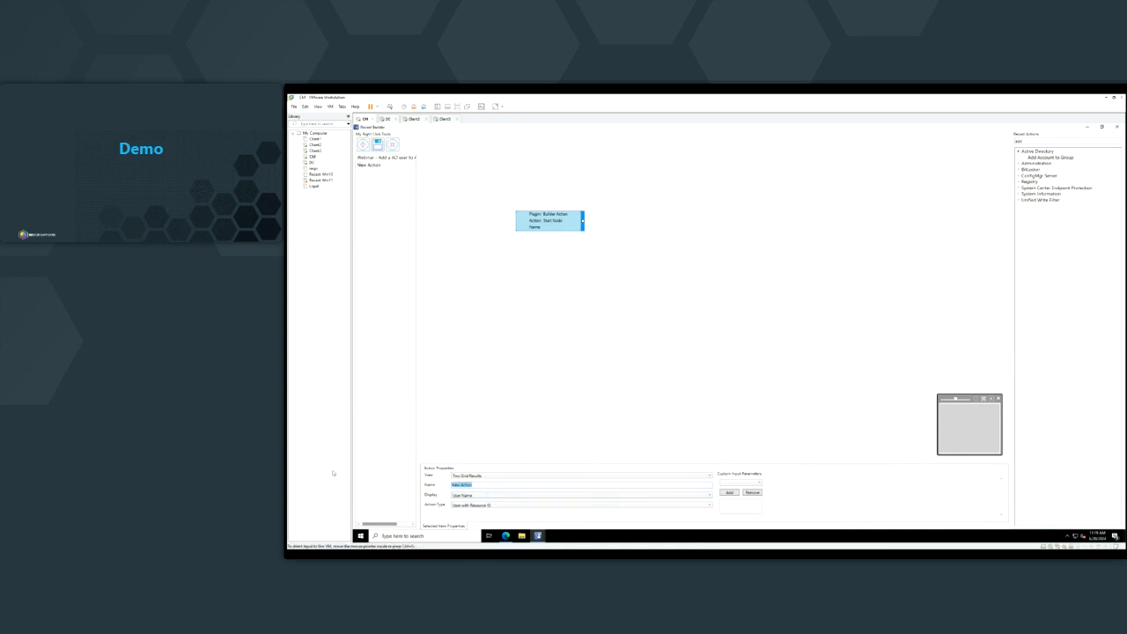
text(Ne)
text(D groups)
drag(555, 226, 604, 300)
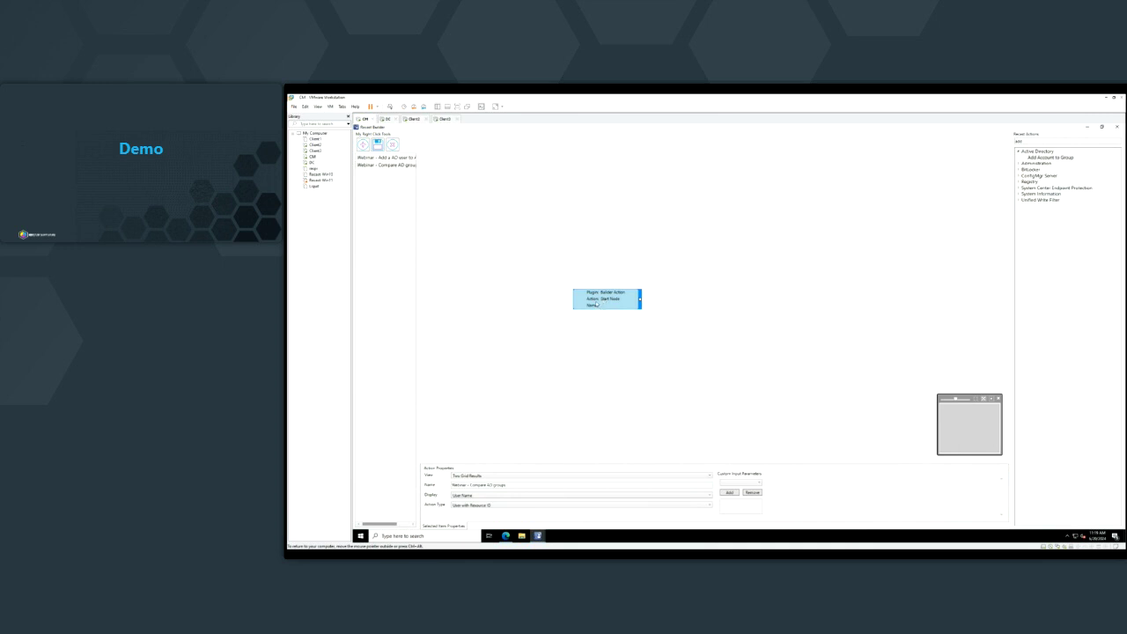
drag(597, 303, 611, 306)
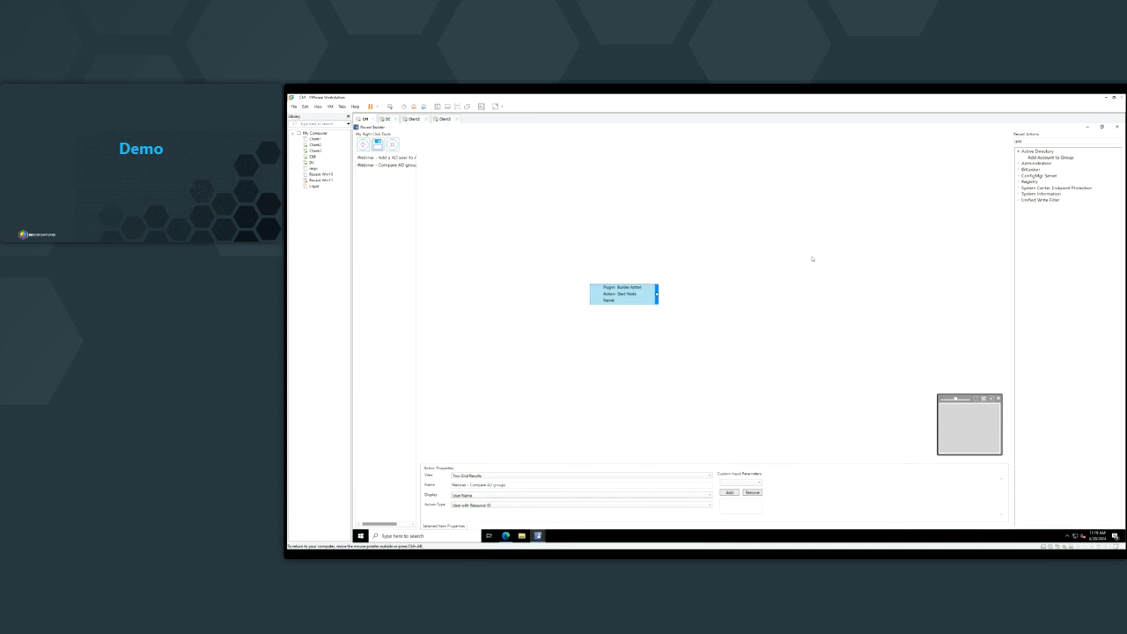
Replace the existing Recast Actions filter with a search for "get grou", then clear it.
key(BackSpace)
key(BackSpace)
key(BackSpace)
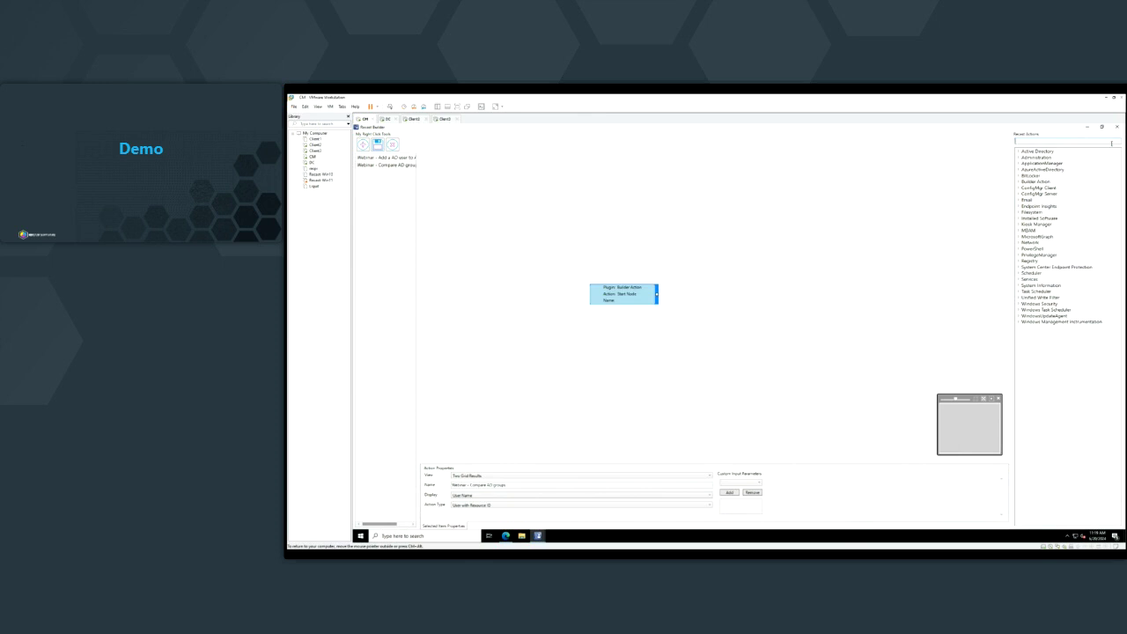
click(1082, 140)
text(get grou)
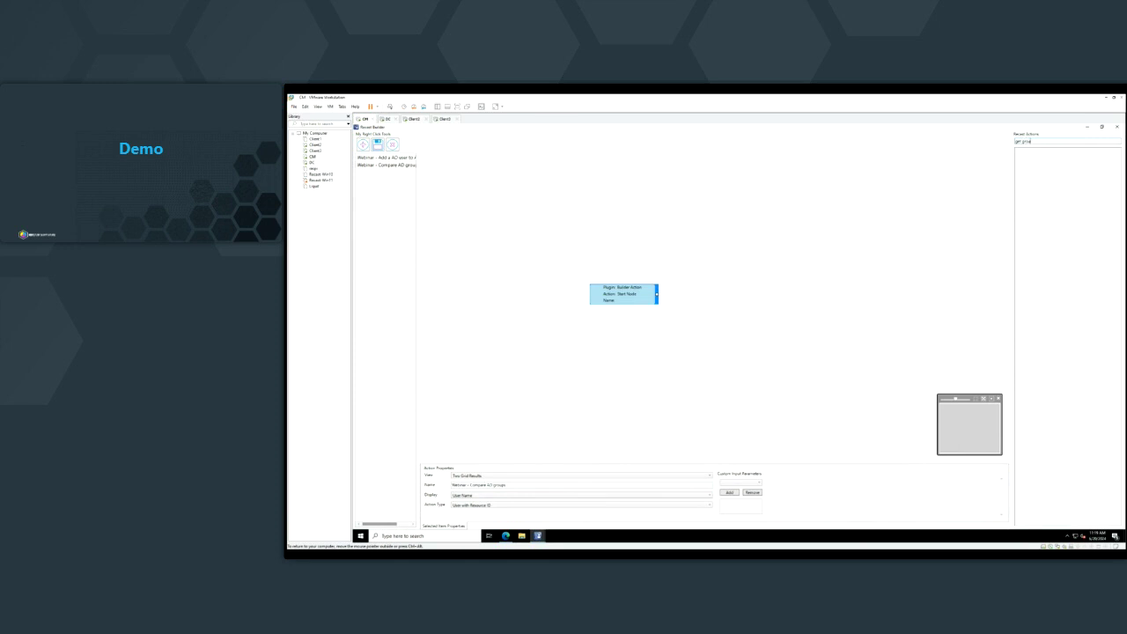
key(BackSpace)
key(BackSpace)
key(BackSpace)
key(BackSpace)
key(BackSpace)
key(BackSpace)
key(BackSpace)
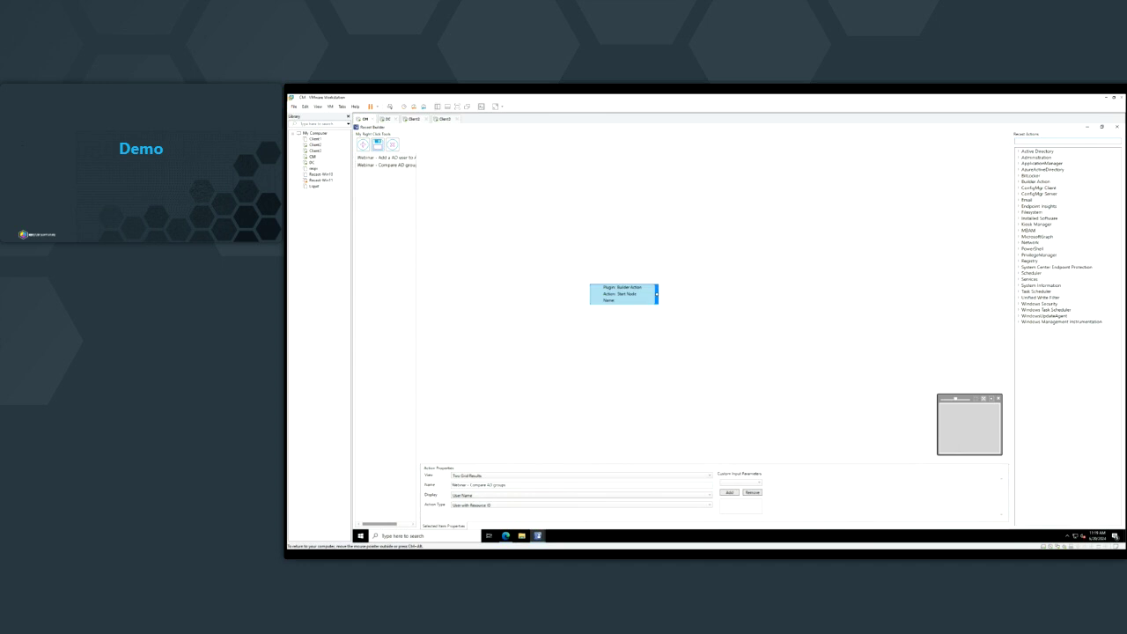
Search the Recast Actions for "get account", then clear the filter.
text(get account)
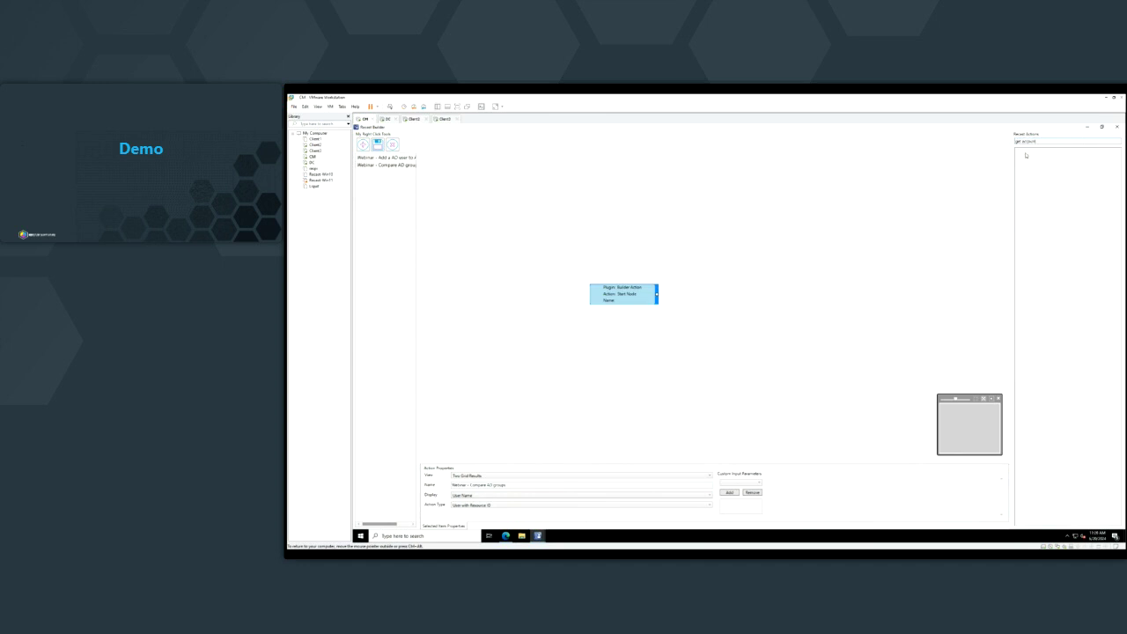
key(BackSpace)
key(BackSpace)
key(BackSpace)
key(BackSpace)
key(BackSpace)
key(BackSpace)
key(BackSpace)
key(BackSpace)
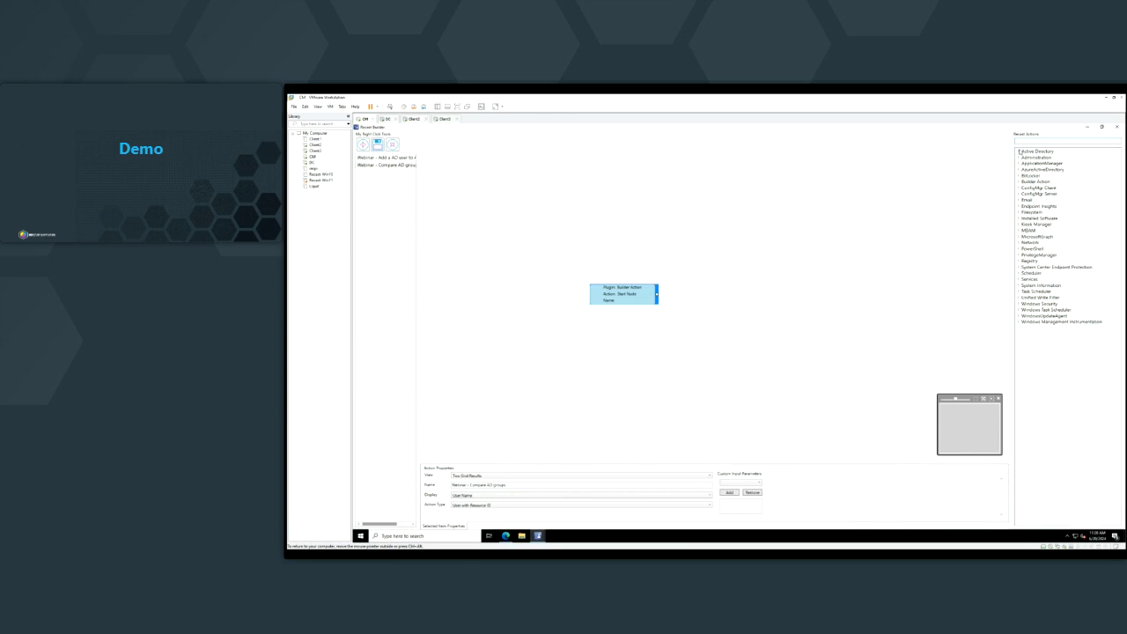
Filter the Recast Actions by "Get" and browse the matching actions from Active Directory through ConfigMgr Client.
click(1018, 152)
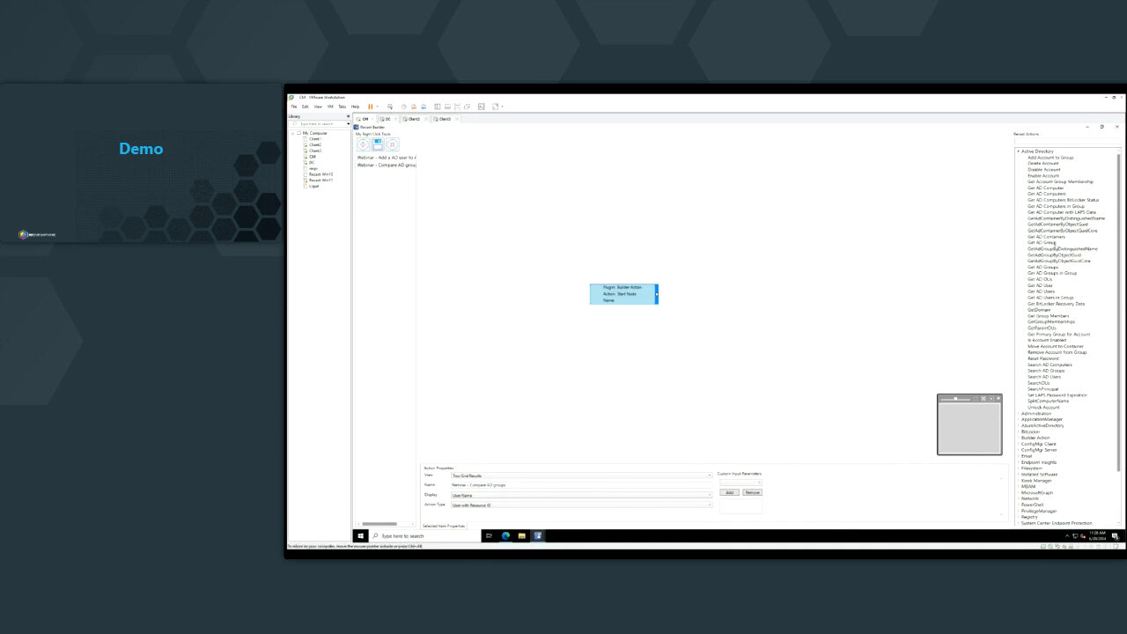
click(1047, 231)
click(1035, 140)
text(Use)
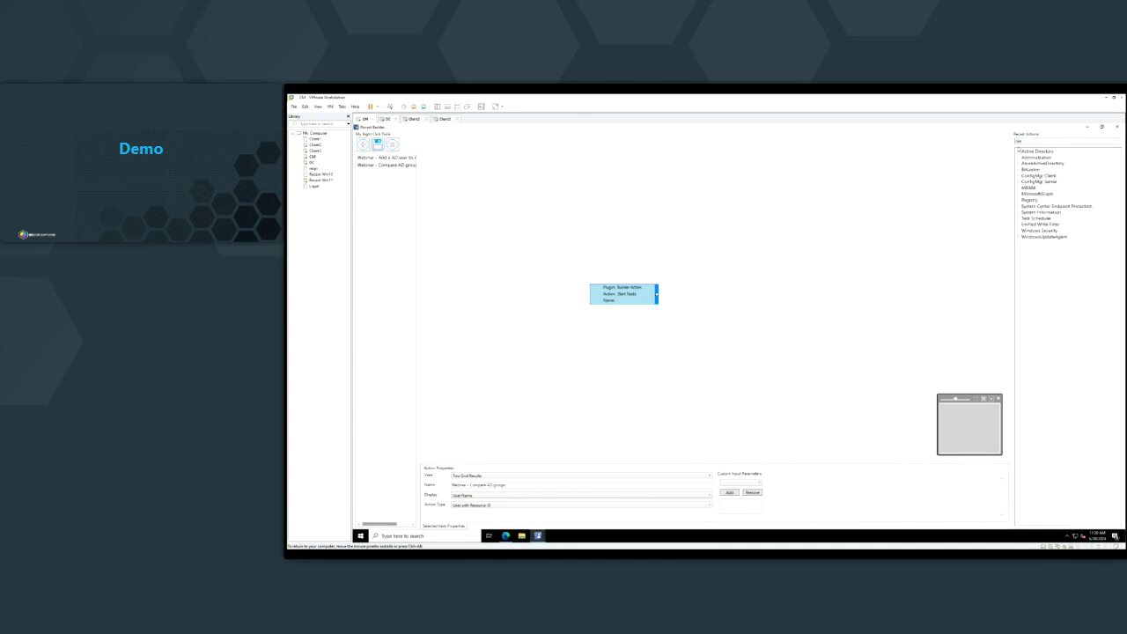
click(1018, 151)
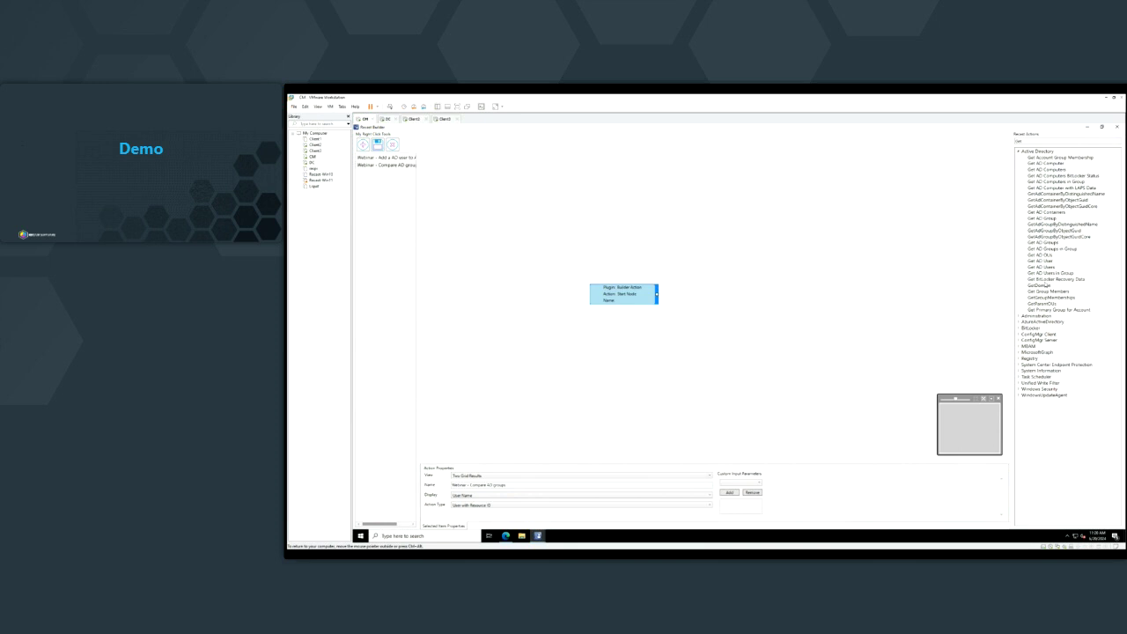
click(1018, 316)
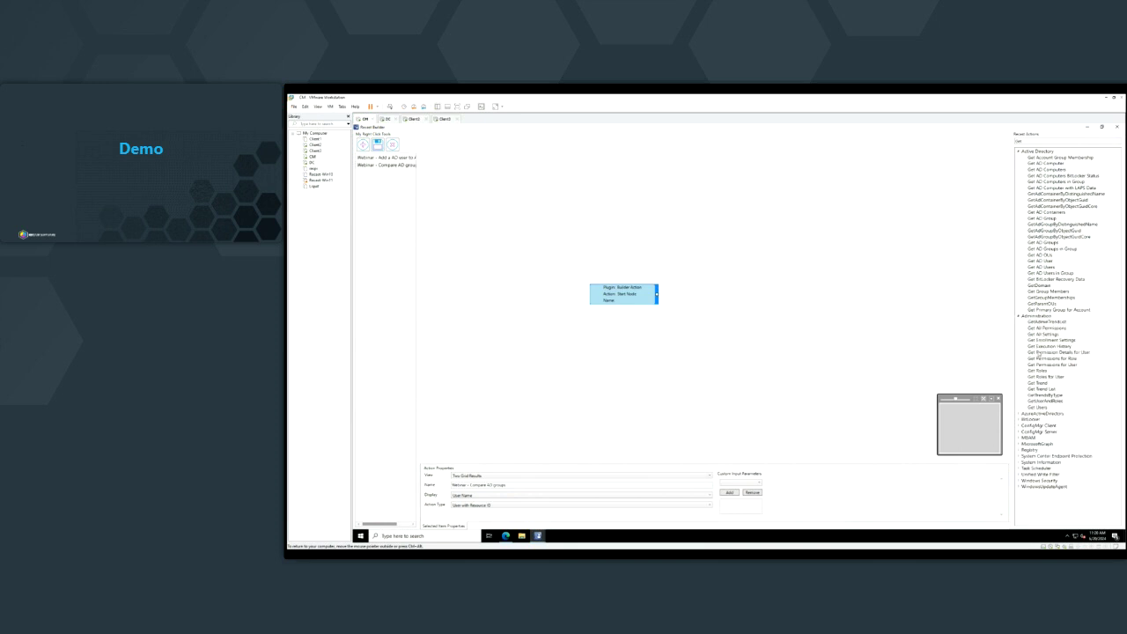
click(1018, 413)
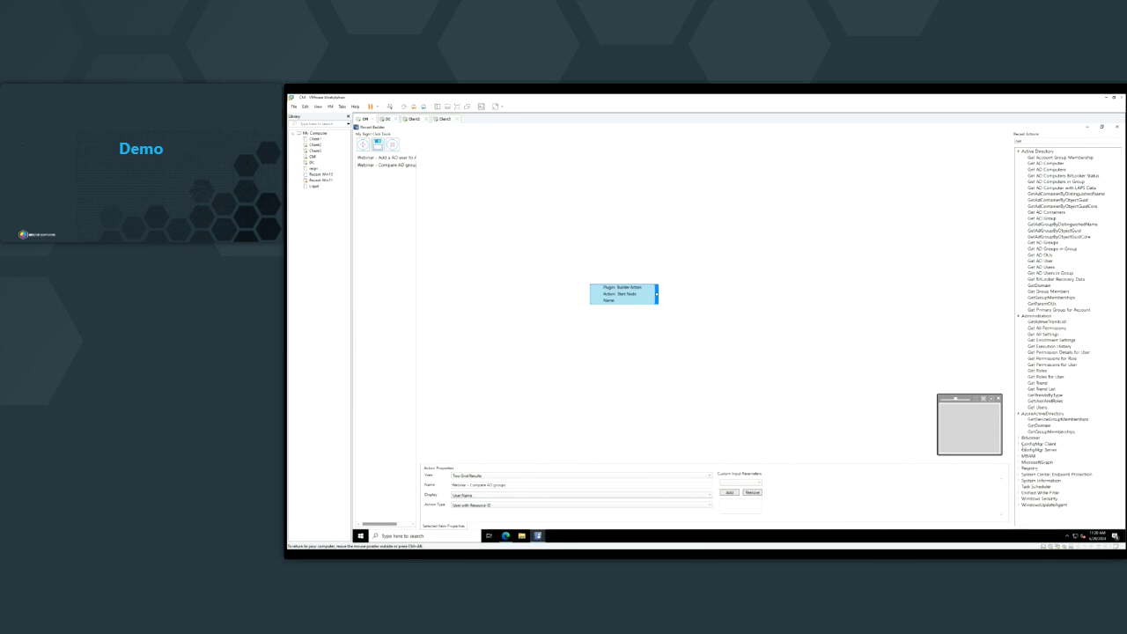
click(1019, 438)
click(1019, 456)
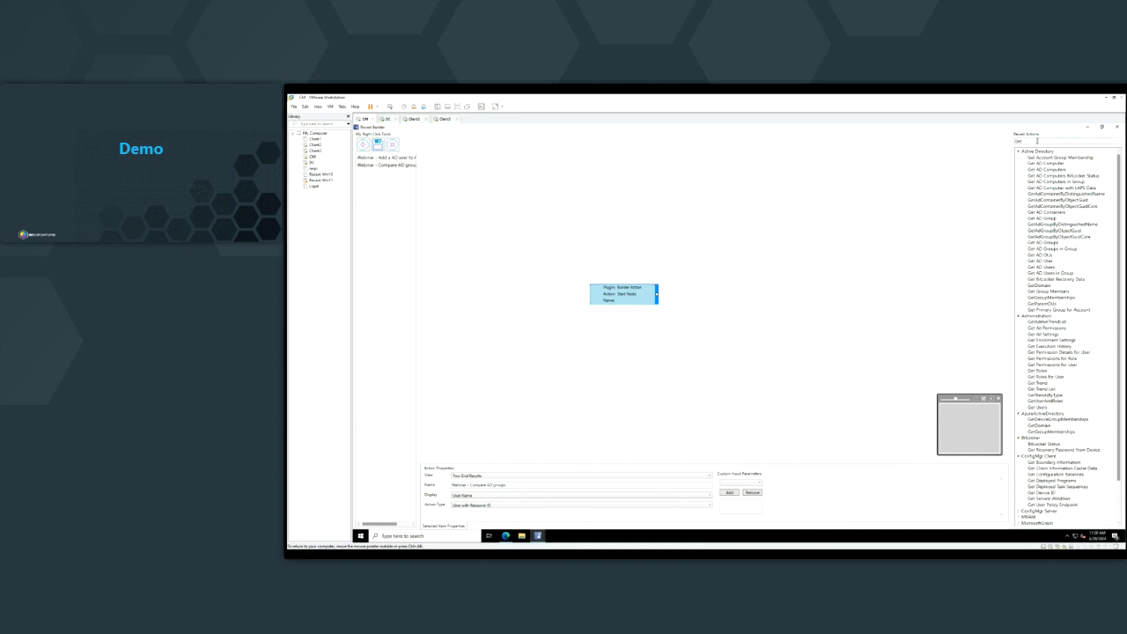
Narrow the Recast Actions search to "Get acc", then clear the filter.
text(actio)
key(BackSpace)
key(BackSpace)
key(BackSpace)
key(BackSpace)
key(BackSpace)
text(Acco)
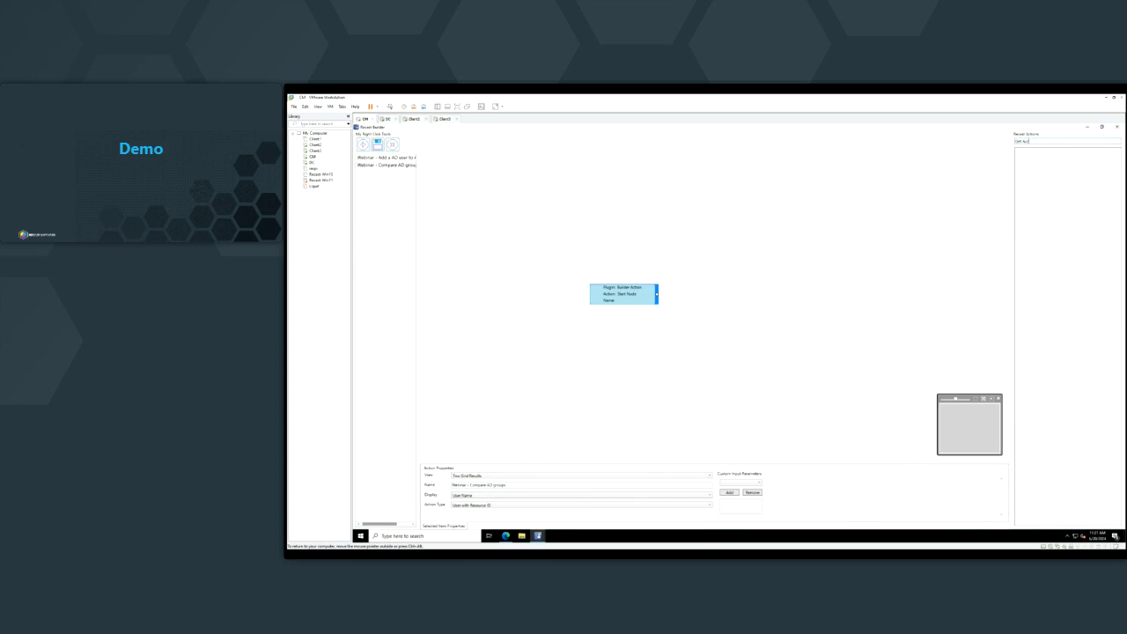
key(BackSpace)
key(BackSpace)
key(BackSpace)
key(BackSpace)
key(BackSpace)
key(BackSpace)
key(BackSpace)
key(BackSpace)
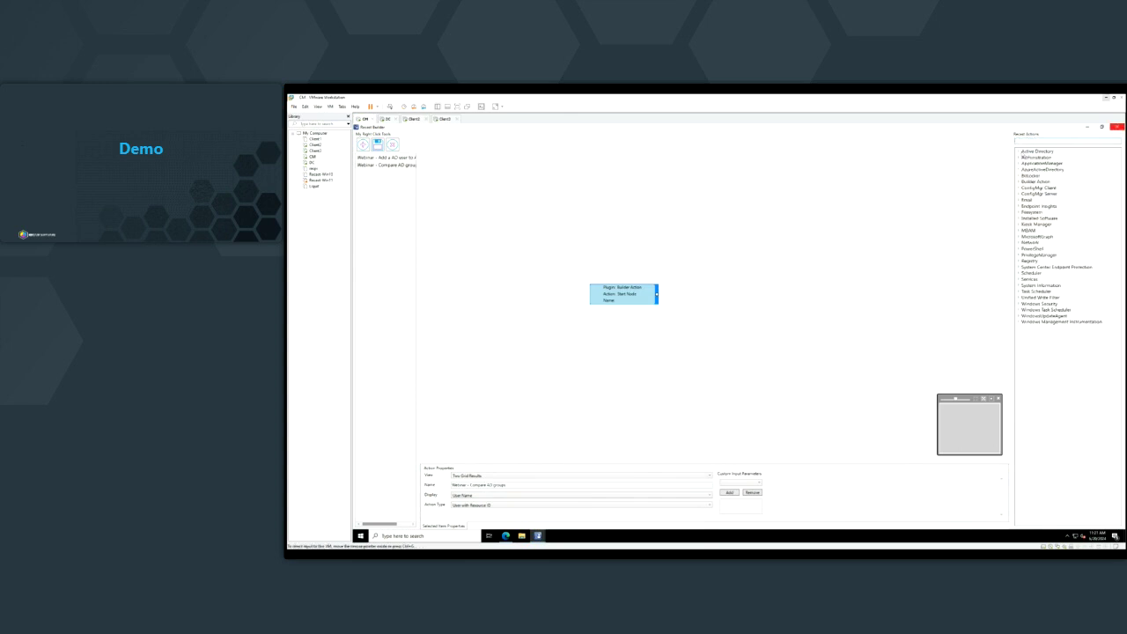
Place two Active Directory "Get Account Group Membership" nodes on the canvas above the Start Node.
click(1018, 151)
click(1055, 159)
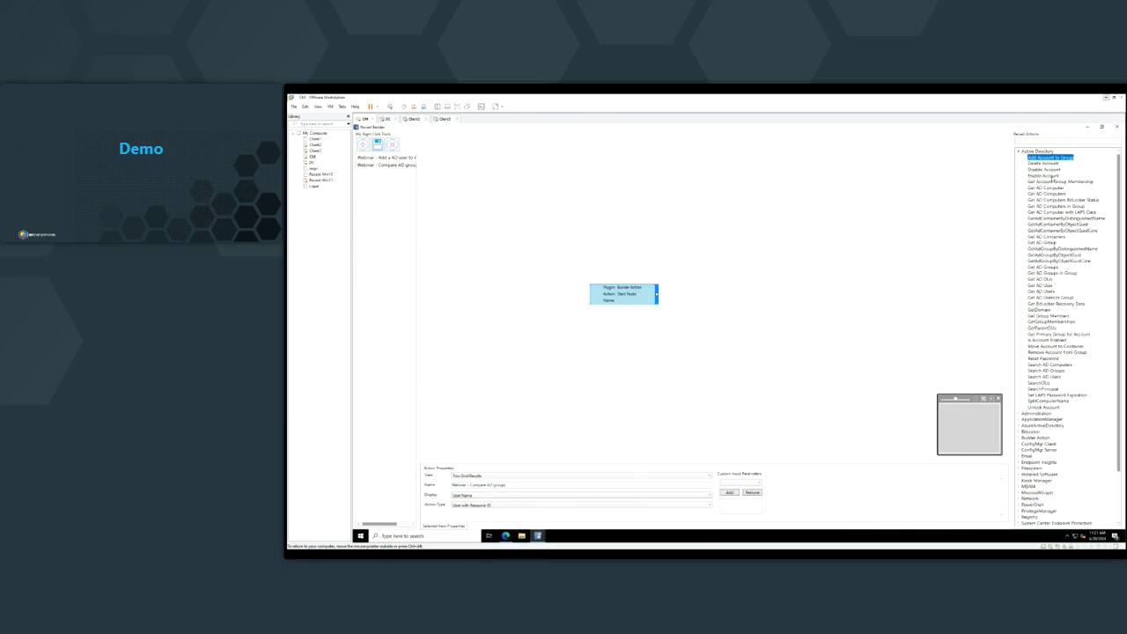
click(1054, 181)
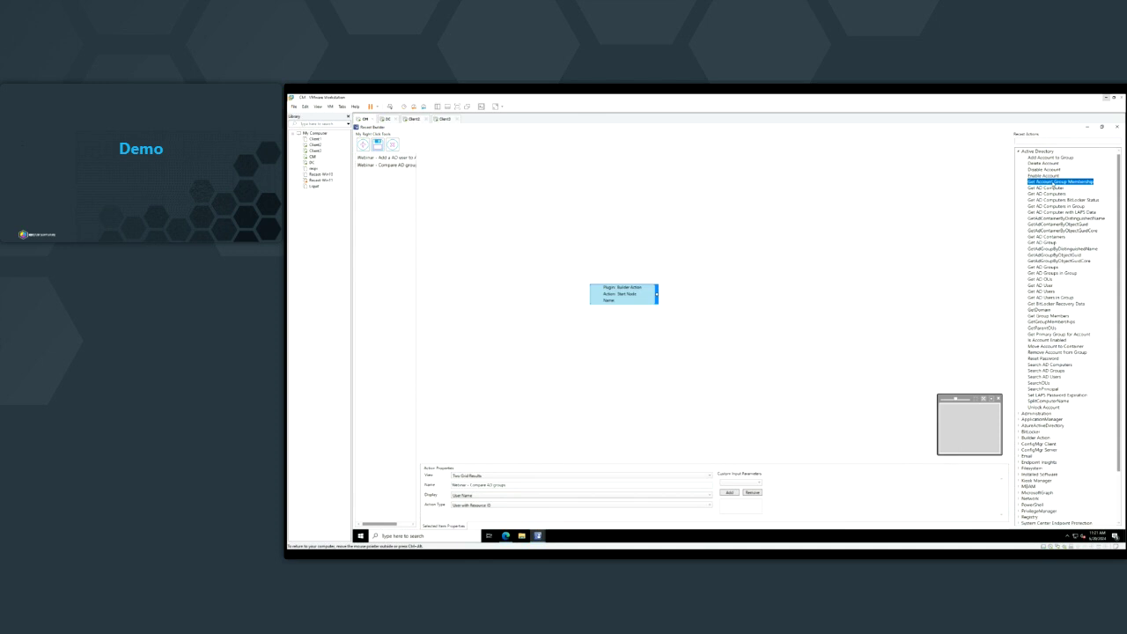
drag(1054, 185, 739, 288)
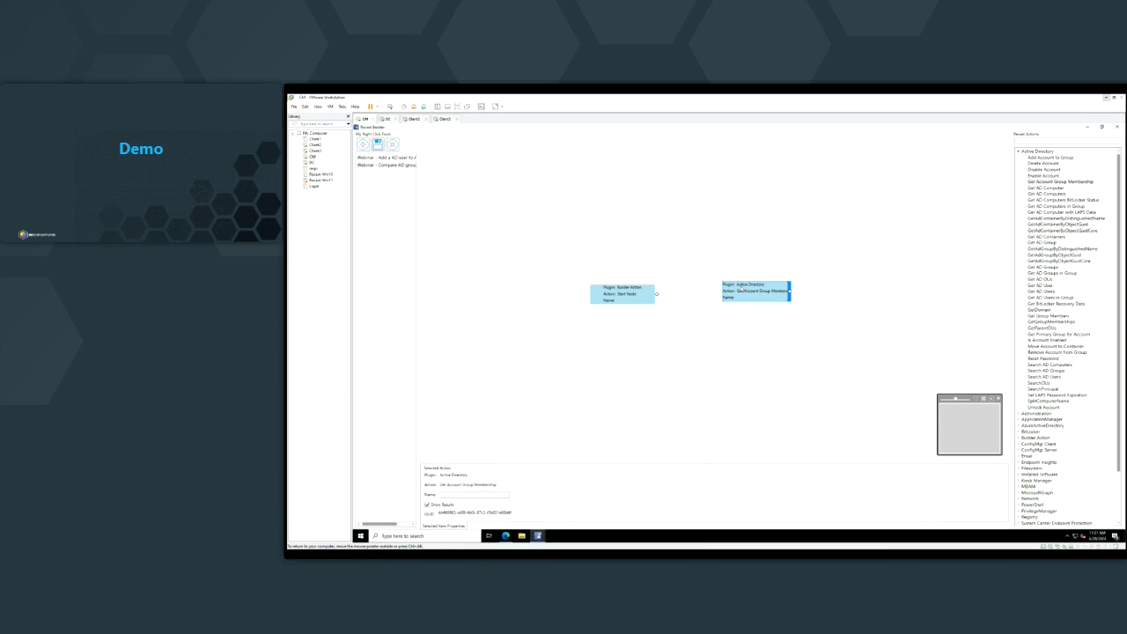
drag(768, 294, 742, 256)
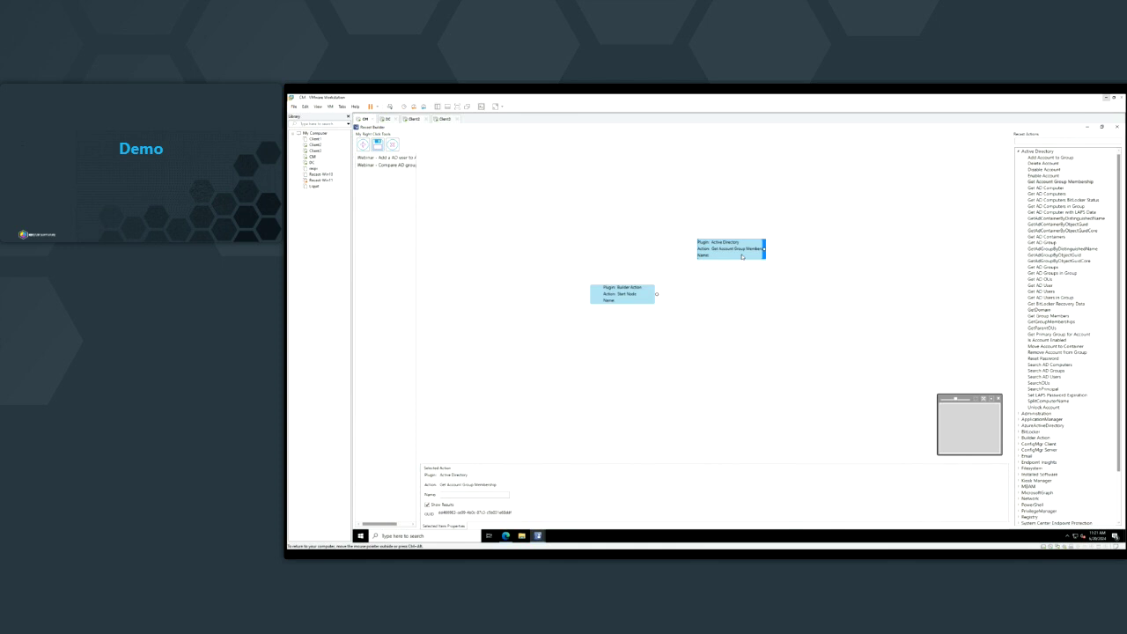
drag(1050, 182, 568, 232)
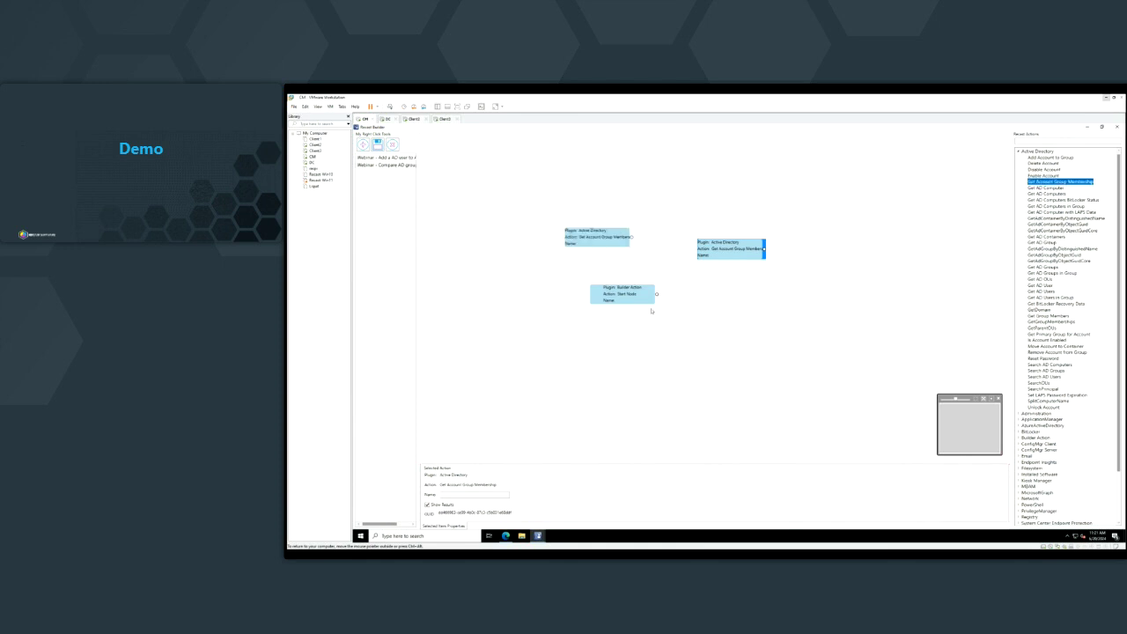
Connect the Start Node to both Get Account Group Membership nodes and level the two nodes.
drag(653, 297, 735, 250)
drag(694, 296, 616, 242)
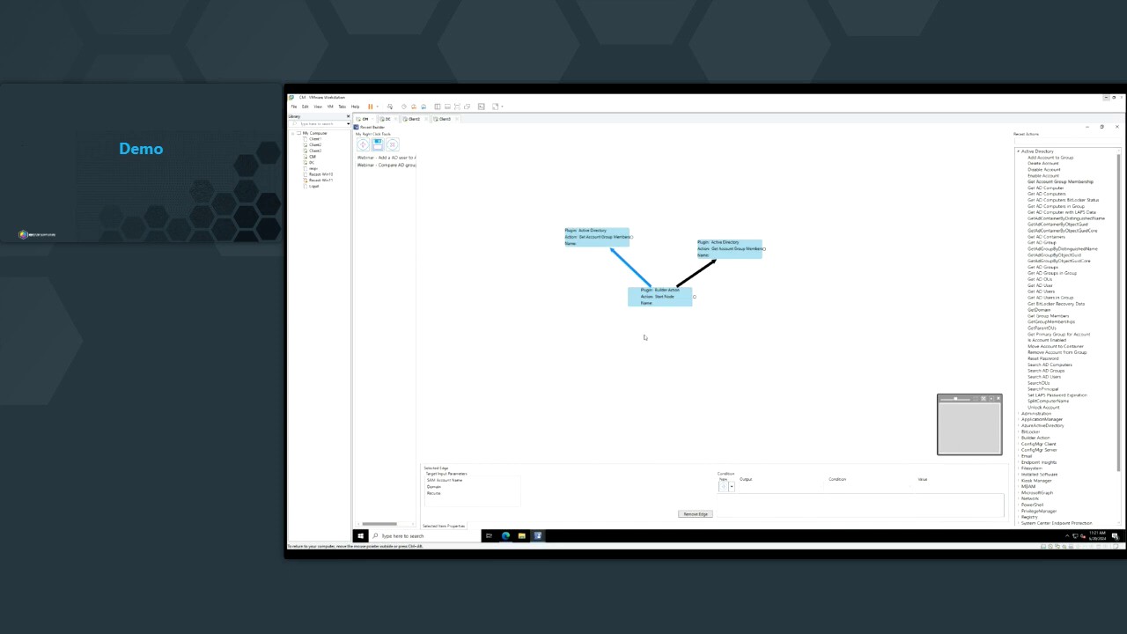
drag(731, 250, 728, 238)
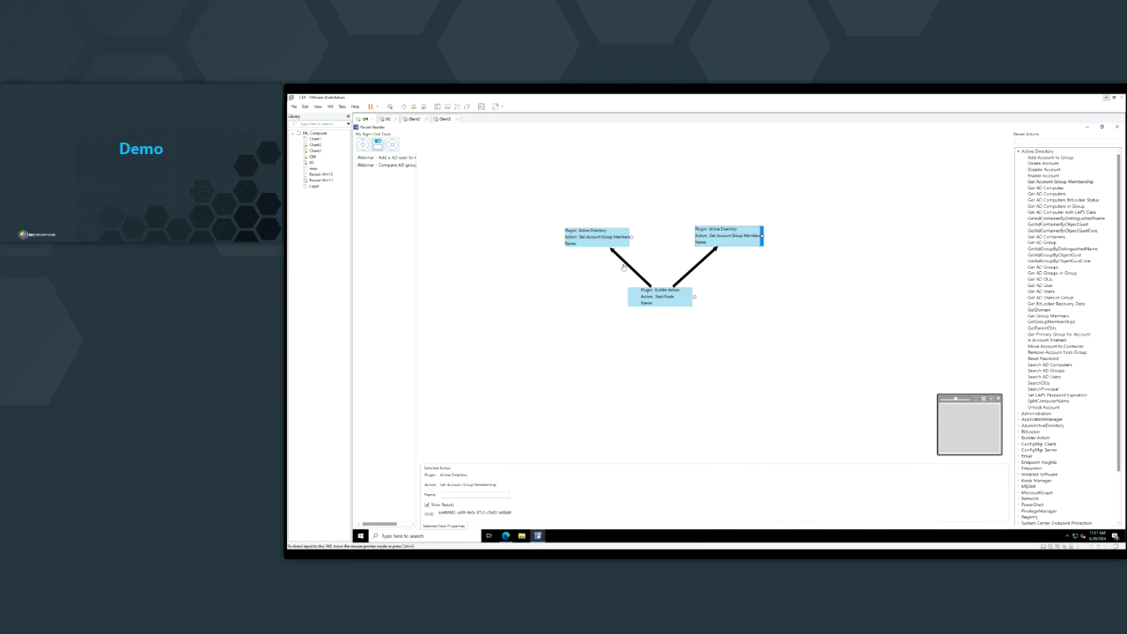
Discard the unsaved changes, reopen "Webinar - Compare AD groups" and move its Start Node nearer the middle of the canvas.
double_click(379, 164)
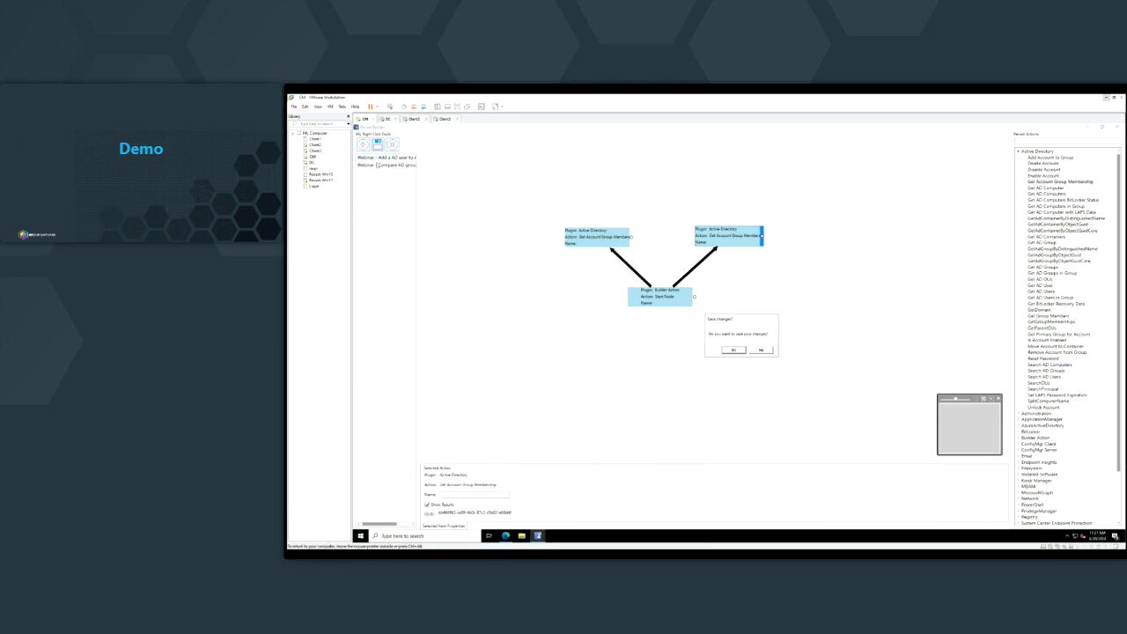
click(762, 350)
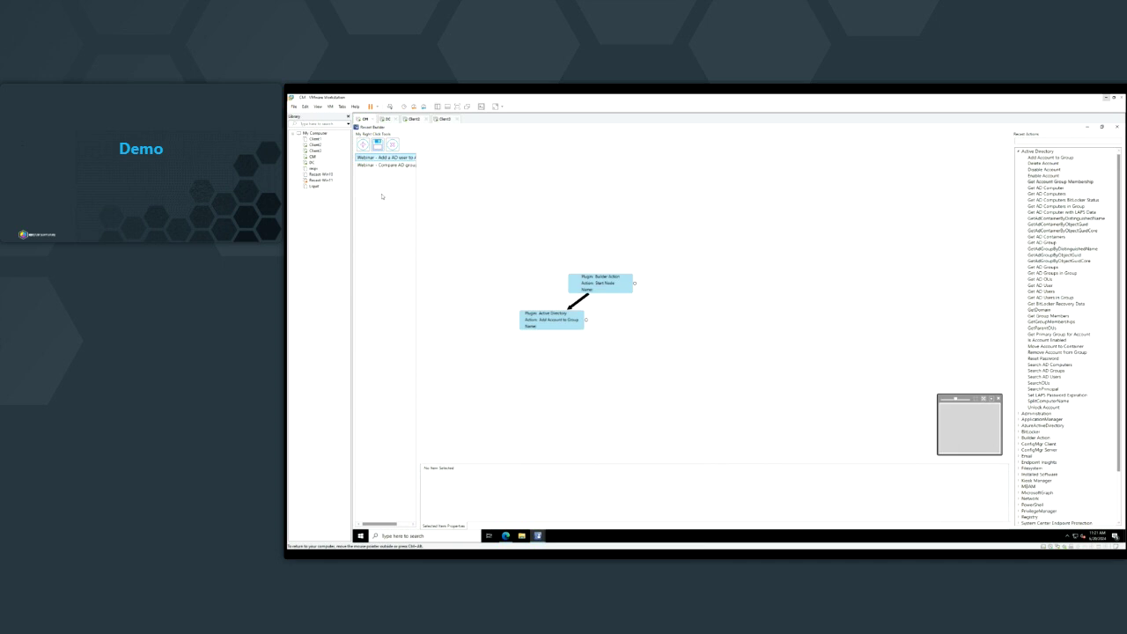
click(558, 225)
drag(559, 221, 625, 249)
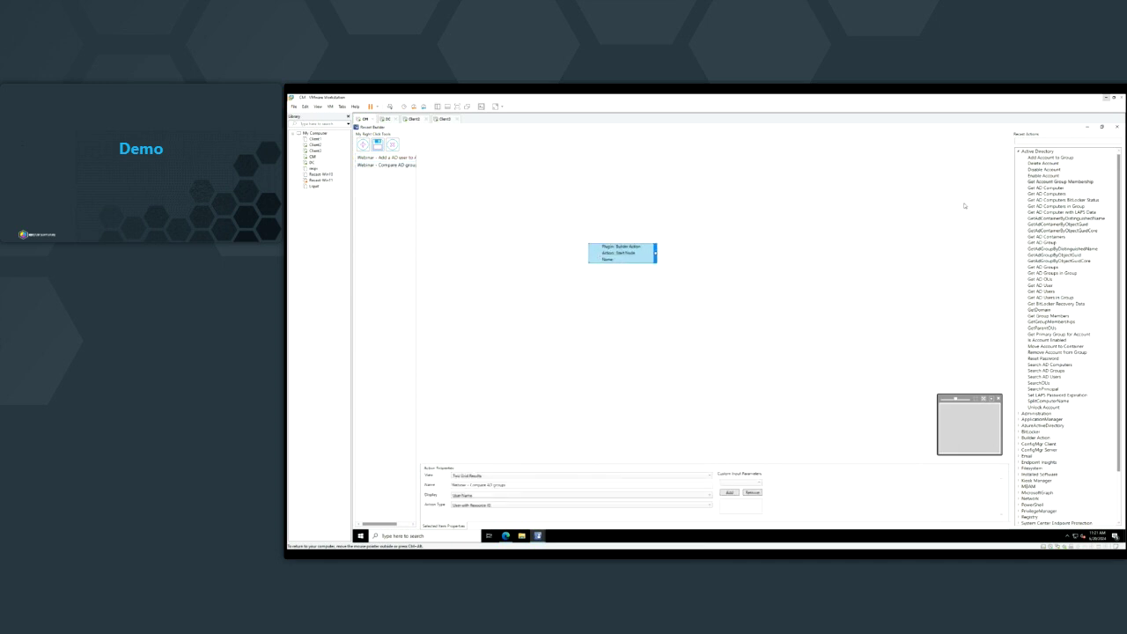
Add two Get Account Group Membership nodes above the Start Node and connect the Start Node to each.
drag(1077, 184, 702, 201)
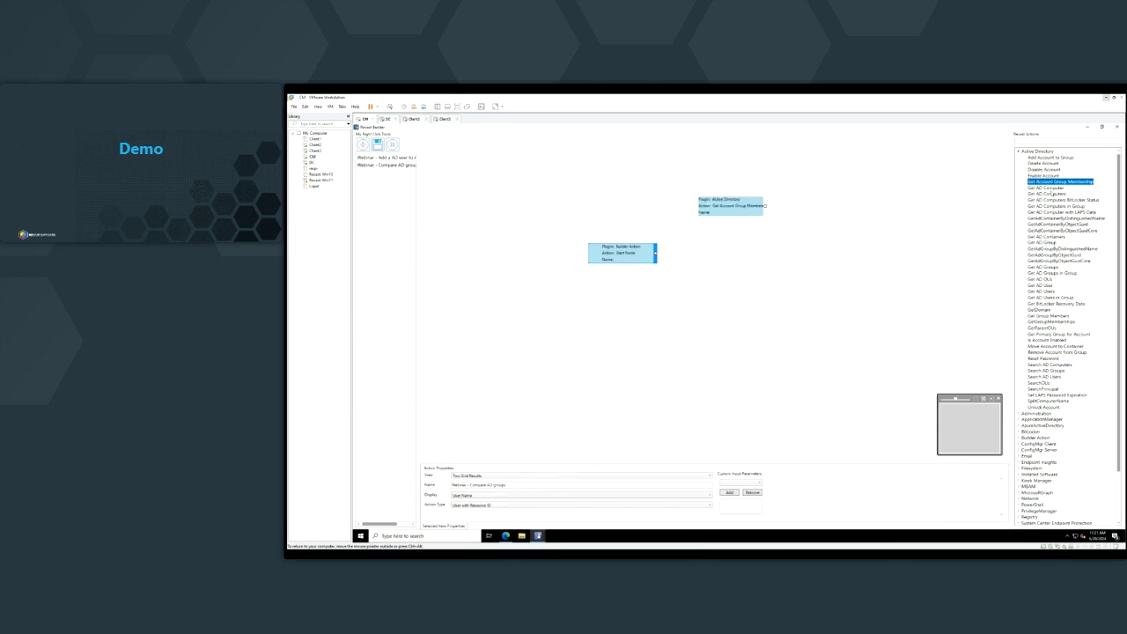
drag(1063, 181, 554, 193)
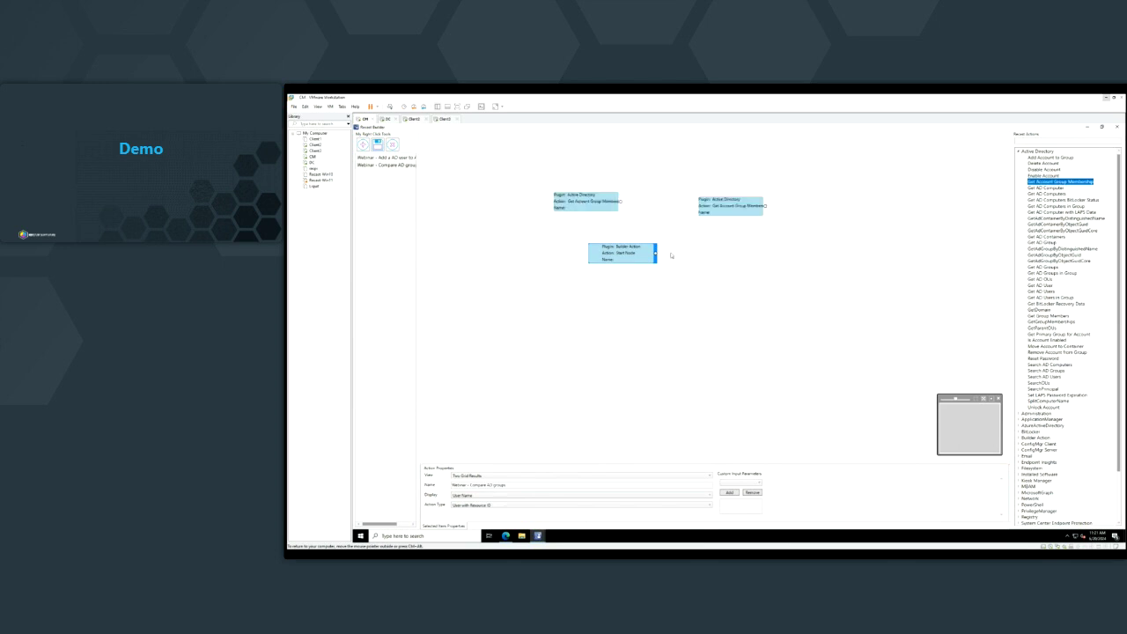
drag(656, 254, 707, 208)
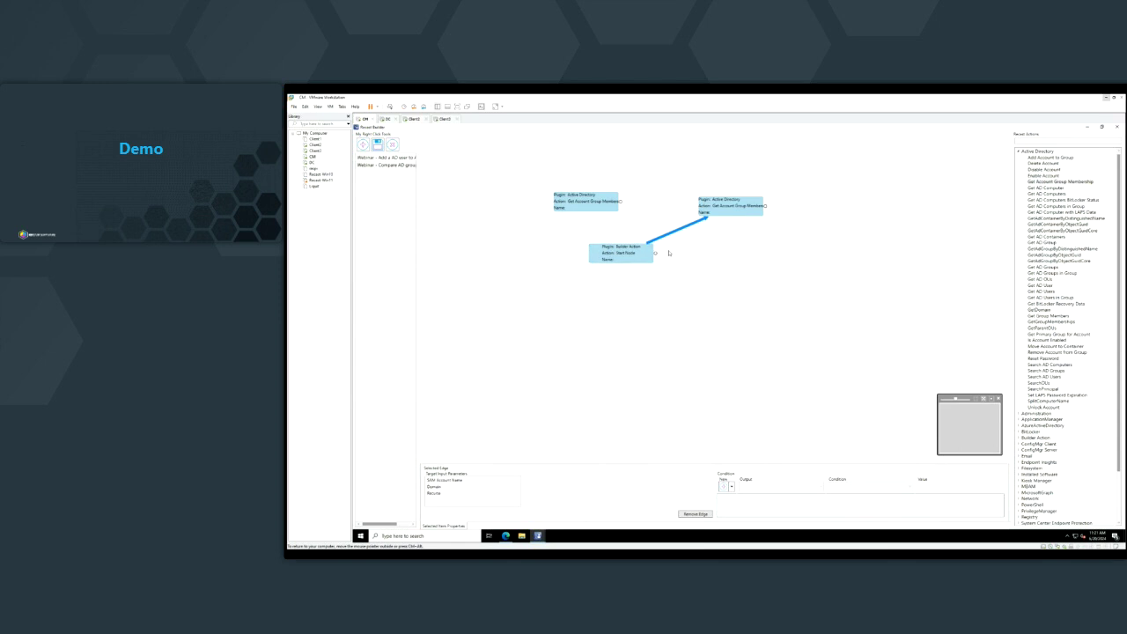
drag(656, 253, 591, 208)
Review the target input parameters of the edge to the right-hand membership node, then move the Start Node lower on the canvas.
click(678, 231)
click(455, 479)
click(445, 486)
click(437, 493)
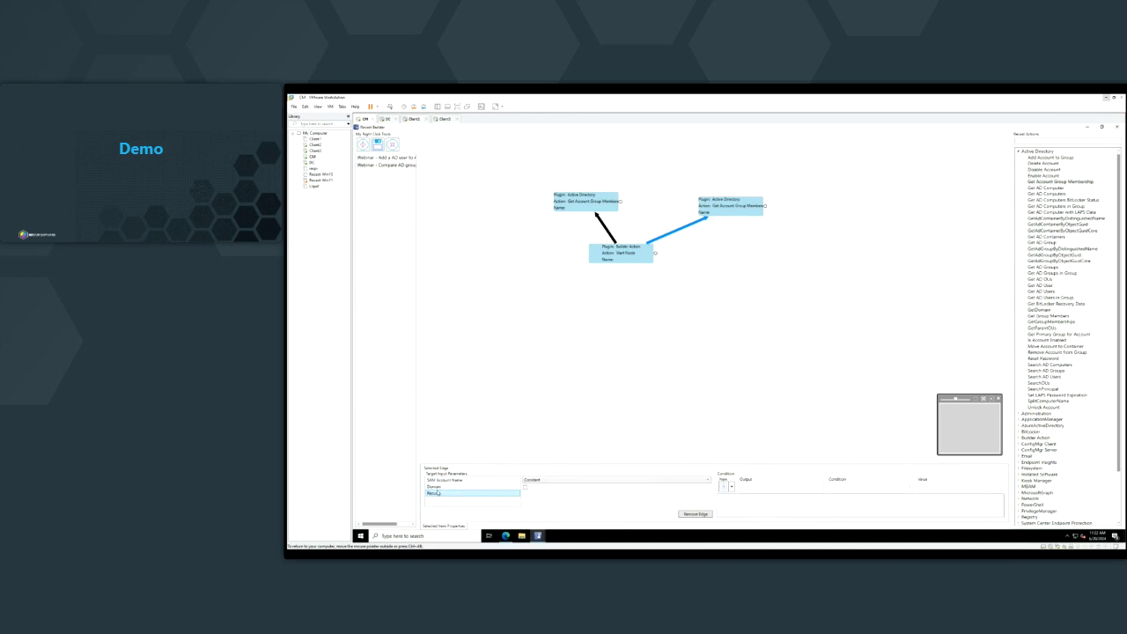
click(618, 259)
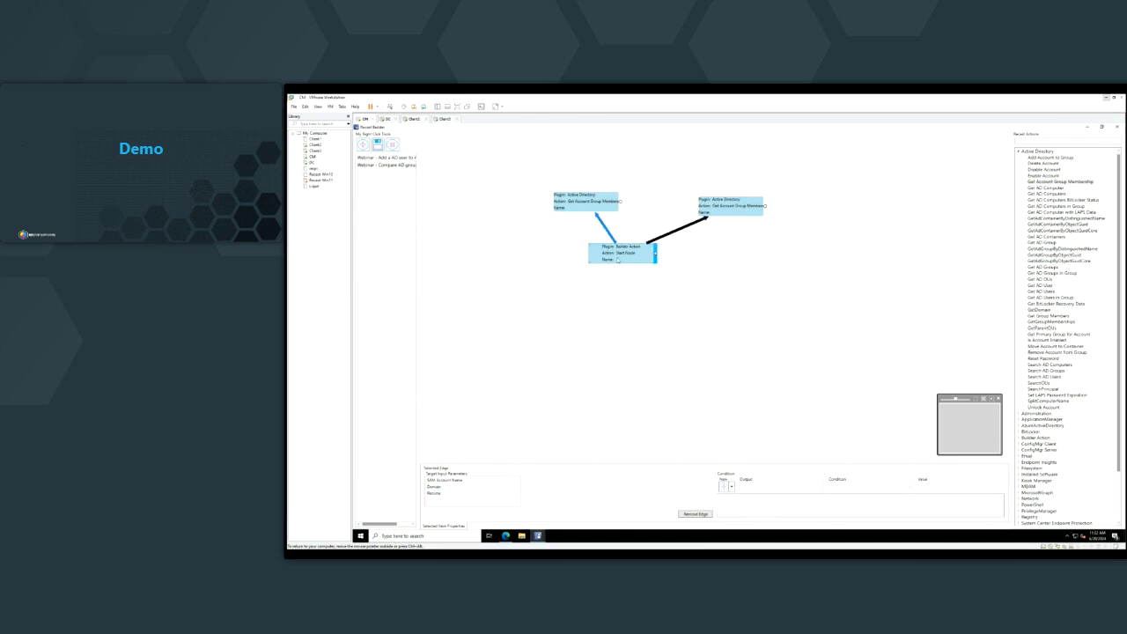
drag(618, 258, 635, 305)
Name the right-hand membership node "Right Clicked User" and the left-hand one "Existing User".
click(739, 206)
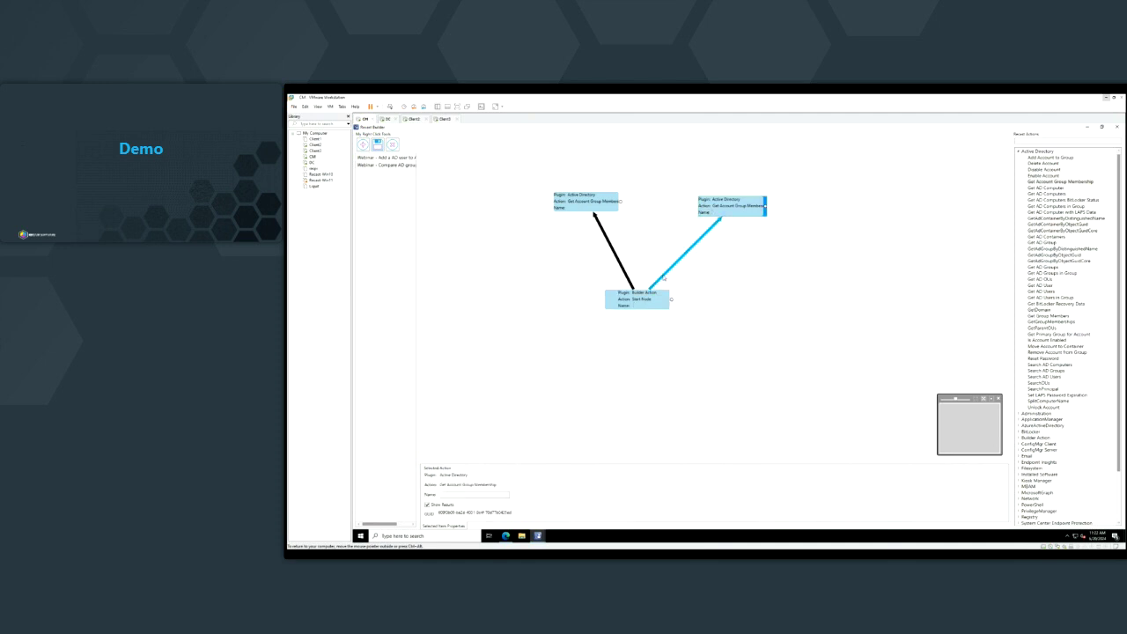
click(479, 494)
click(734, 215)
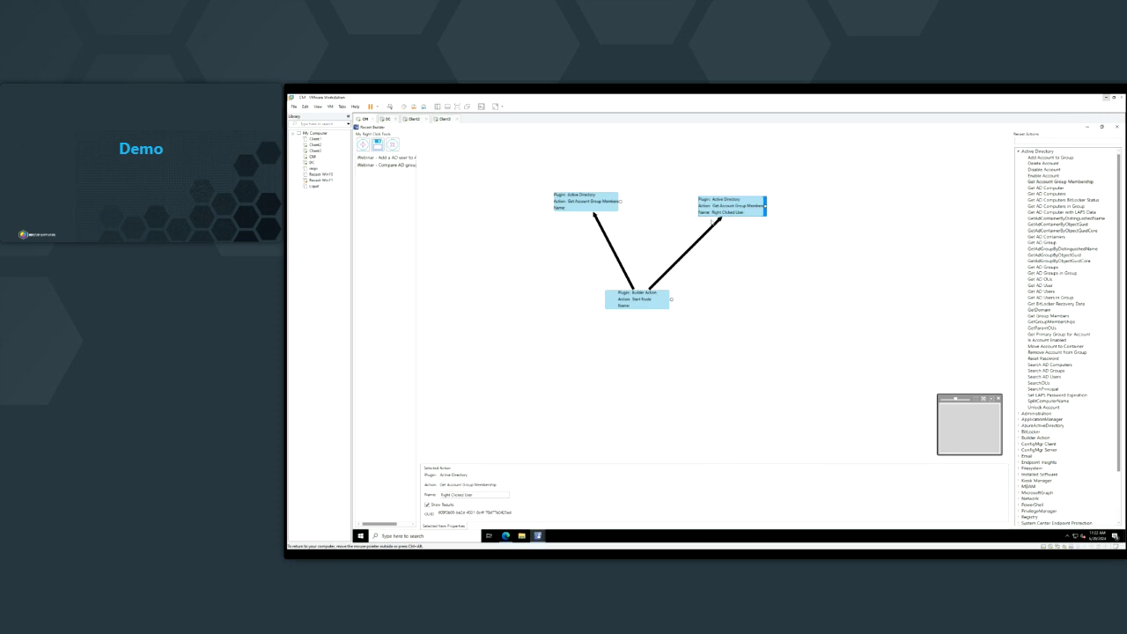
click(566, 208)
click(594, 202)
Open the SAM Account Name input parameter of the edge leading to the Right Clicked User node.
click(666, 266)
click(466, 487)
click(464, 481)
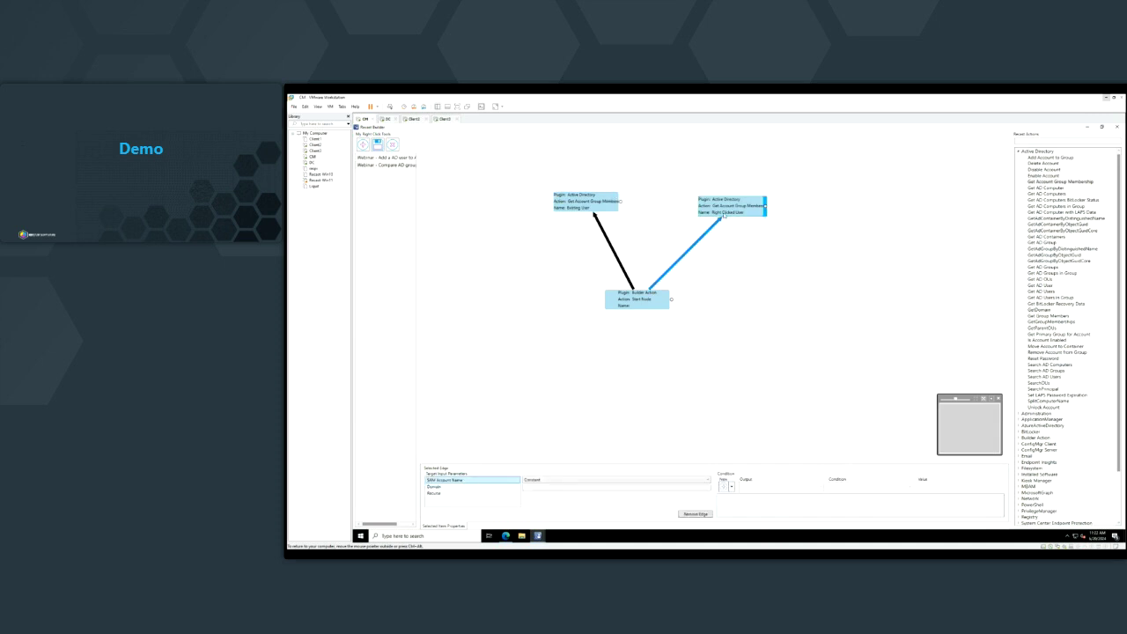